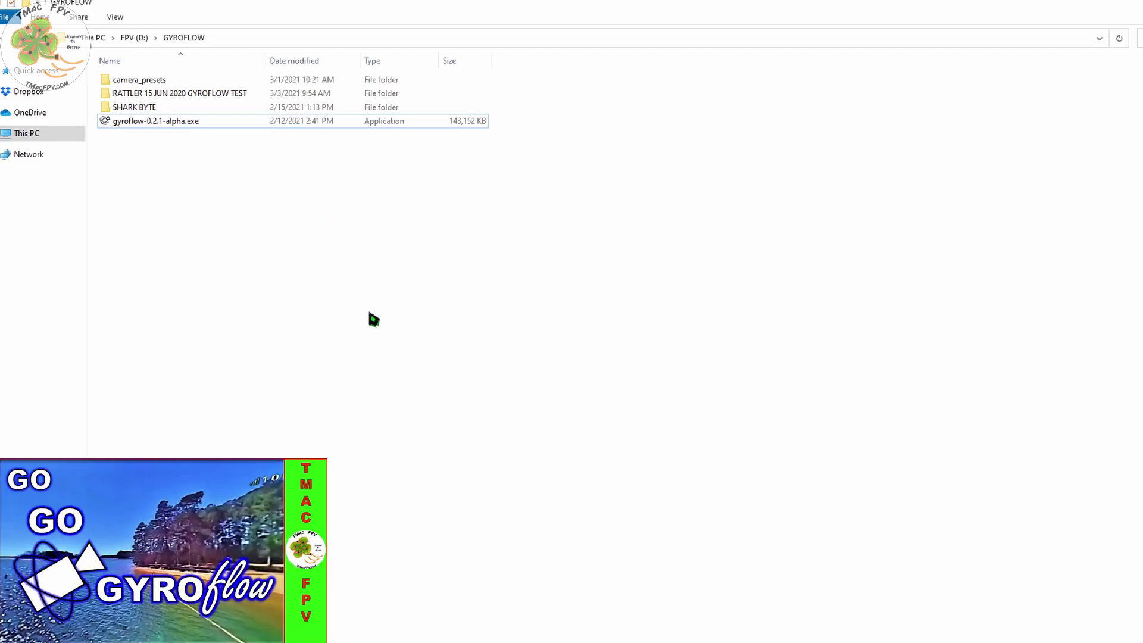
Launch gyroflow-0.2.1-alpha.exe from the GYROFLOW folder and open the Video Stabilizer.
double_click(167, 123)
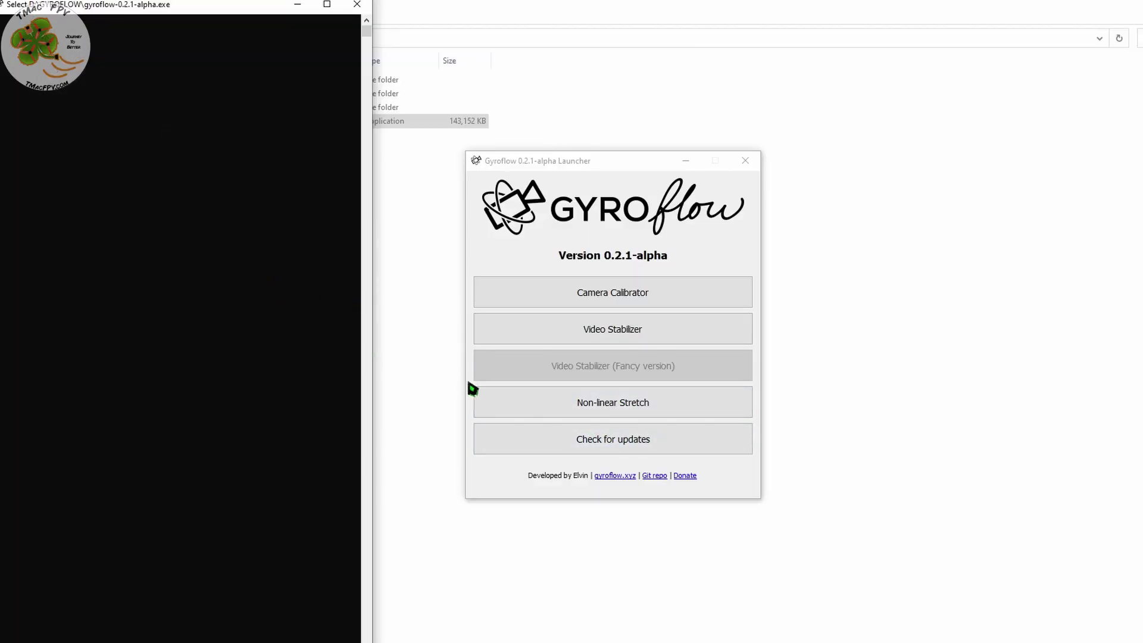
click(625, 338)
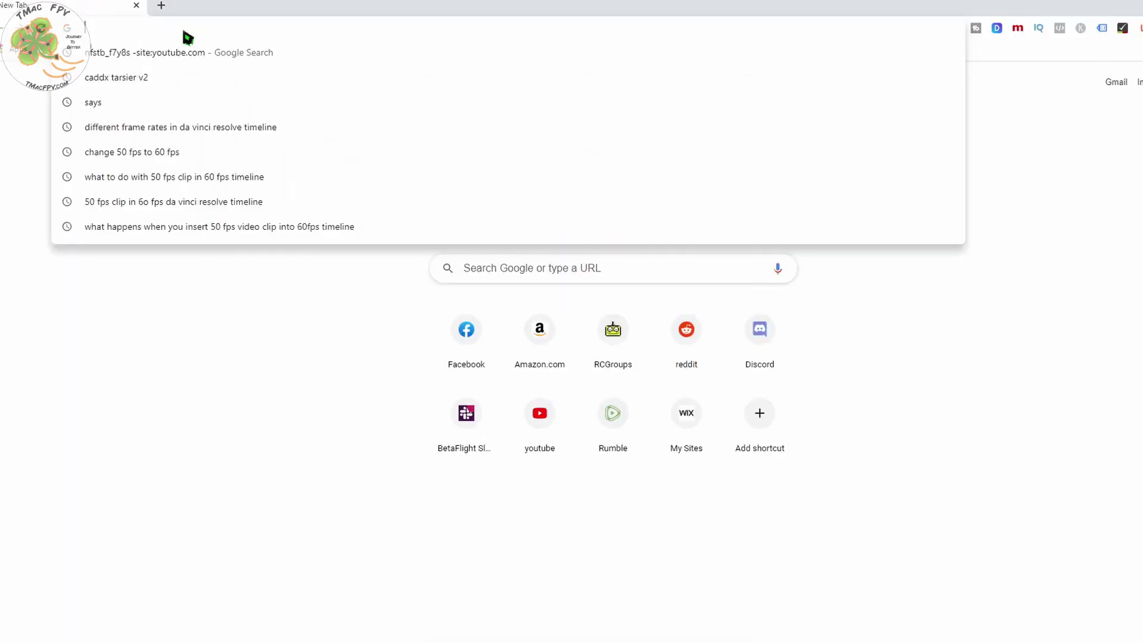
In the web browser, go to gyroflow.xyz and open the site's Download page.
text(gyr)
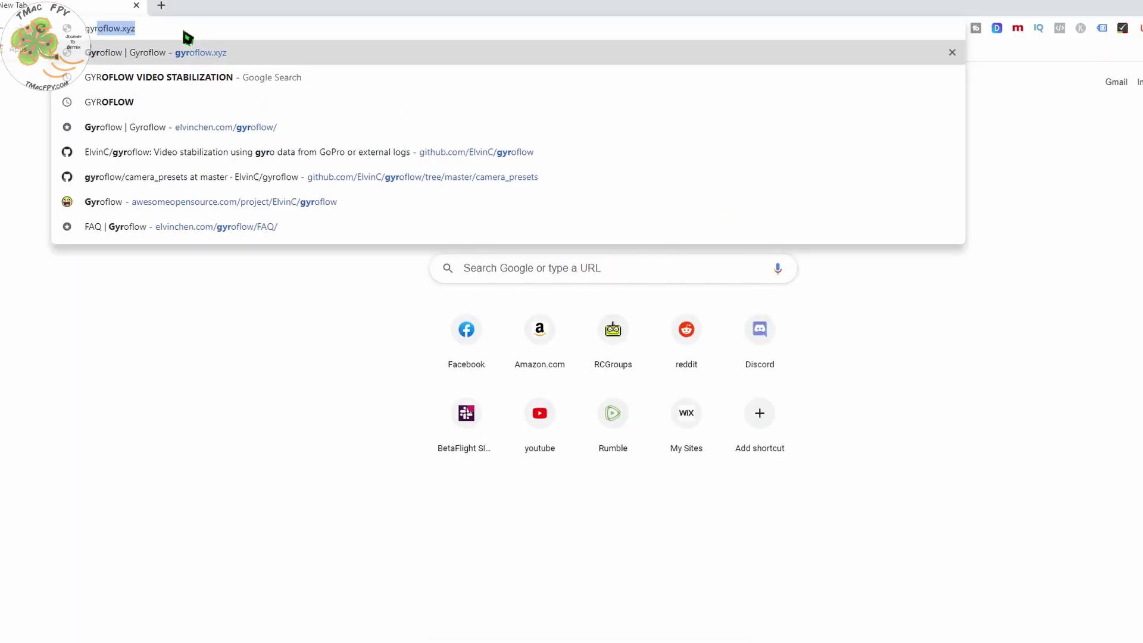
text(oflow.xyz)
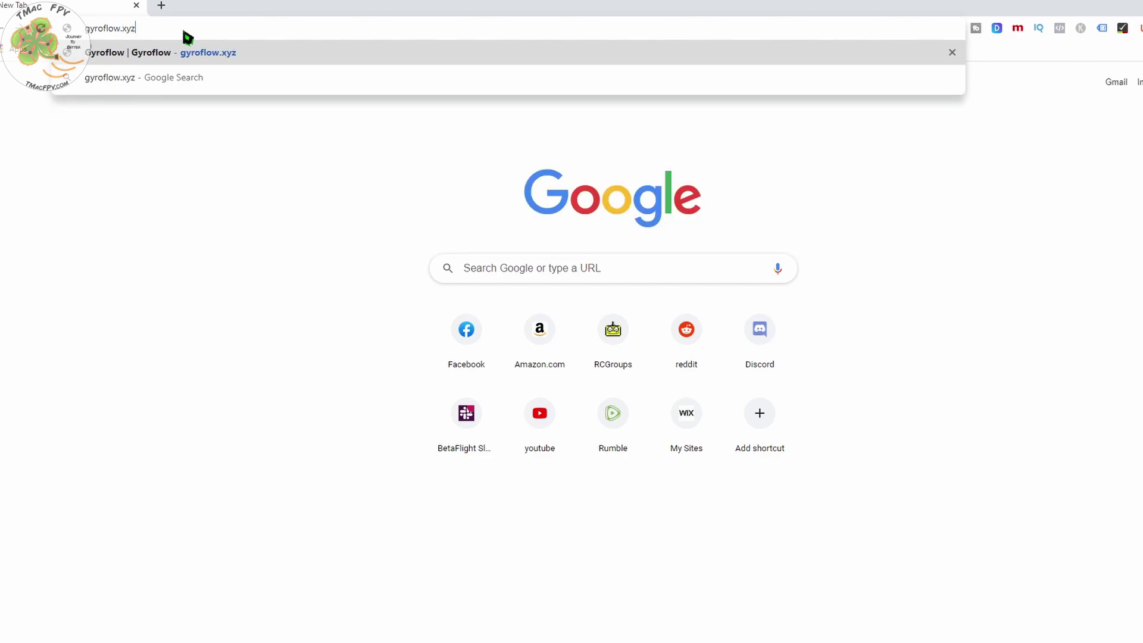
key(Return)
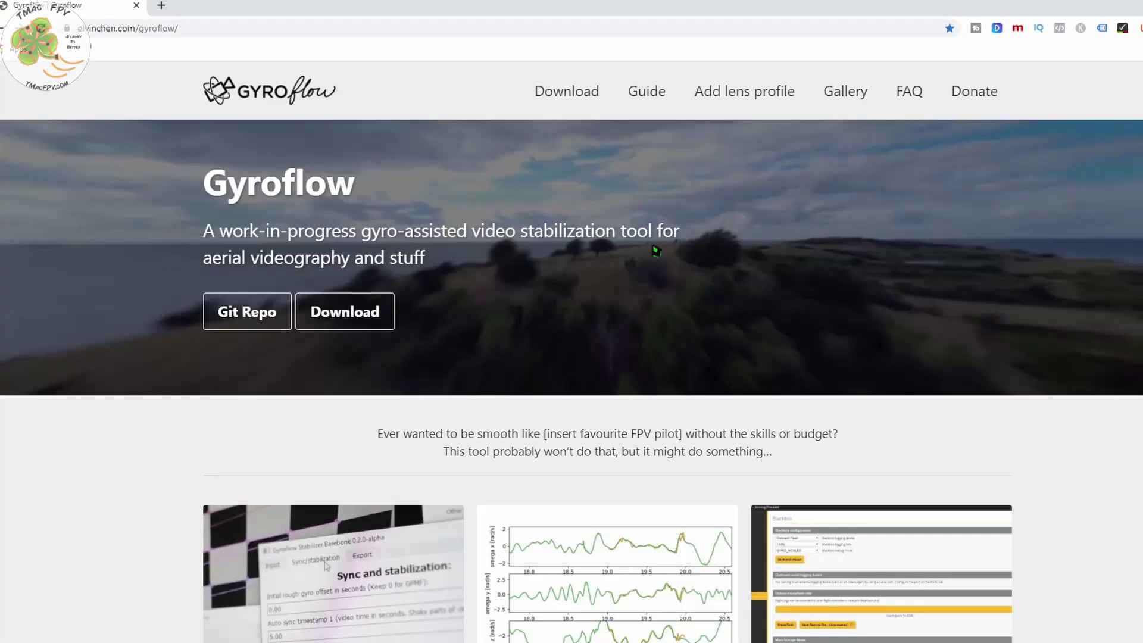
click(567, 93)
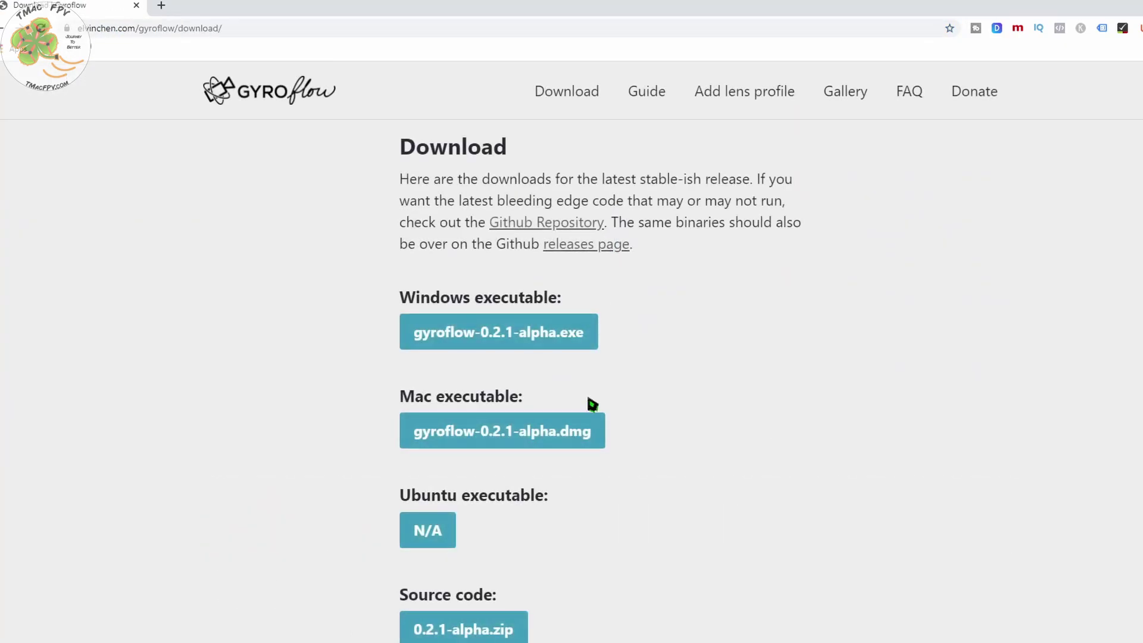
Review the available downloads and open the linked GitHub list of supported camera and lens presets.
scroll(589, 417, down, 2)
scroll(589, 436, down, 4)
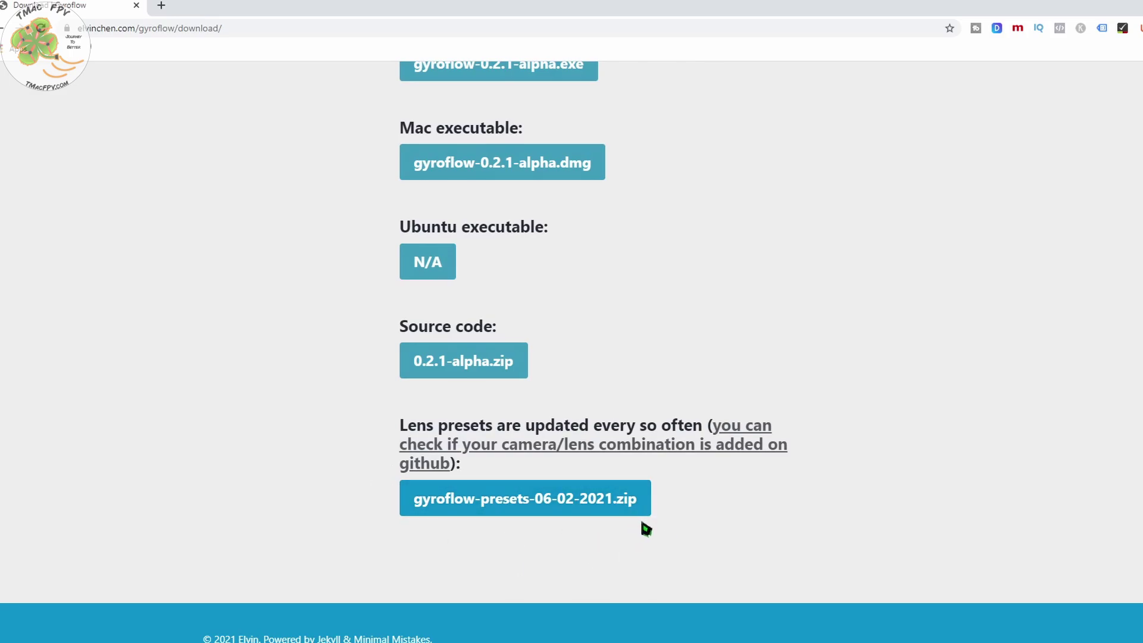
scroll(619, 500, up, 1)
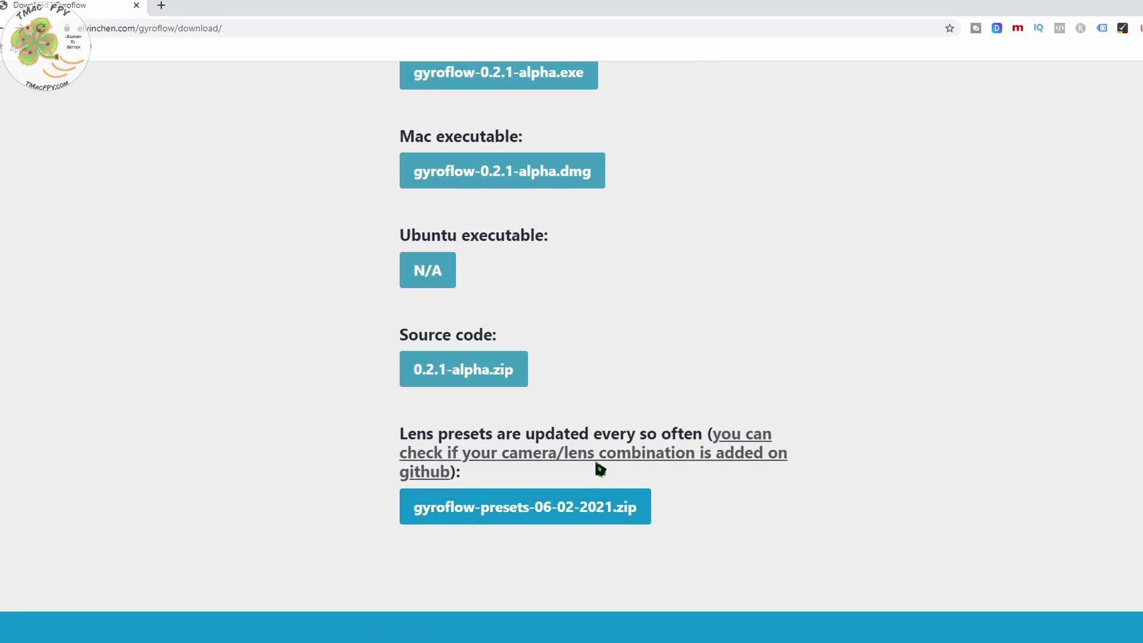
click(733, 447)
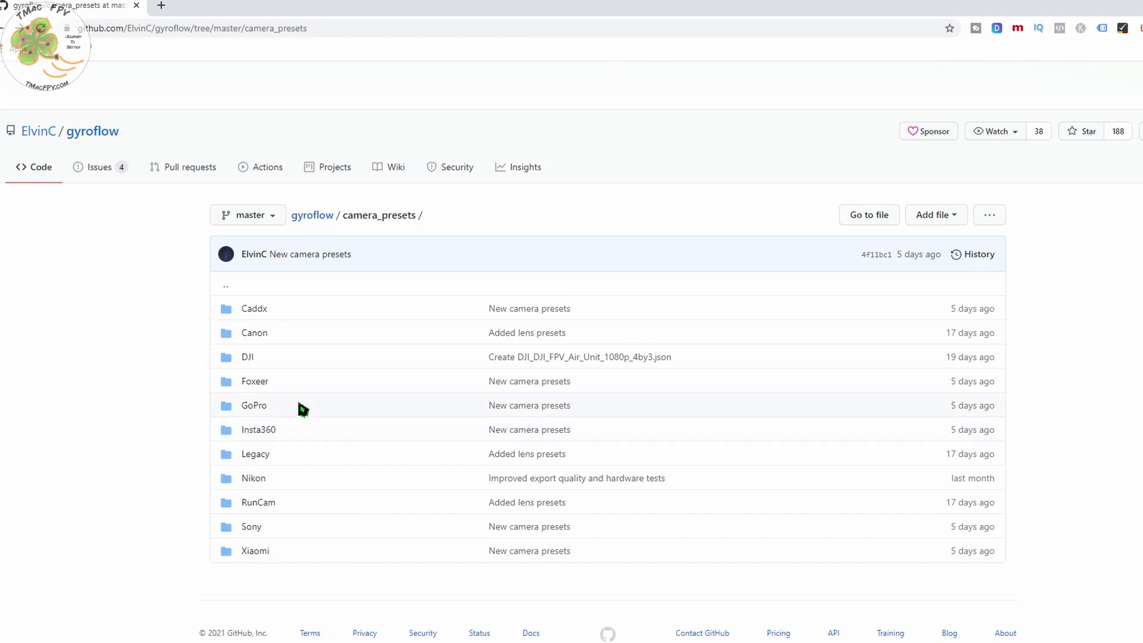
Open the raw file of the Foxeer Digisight Nano CL1213 8MP 1.7mm 720p 4by3 60fps preset.
click(260, 388)
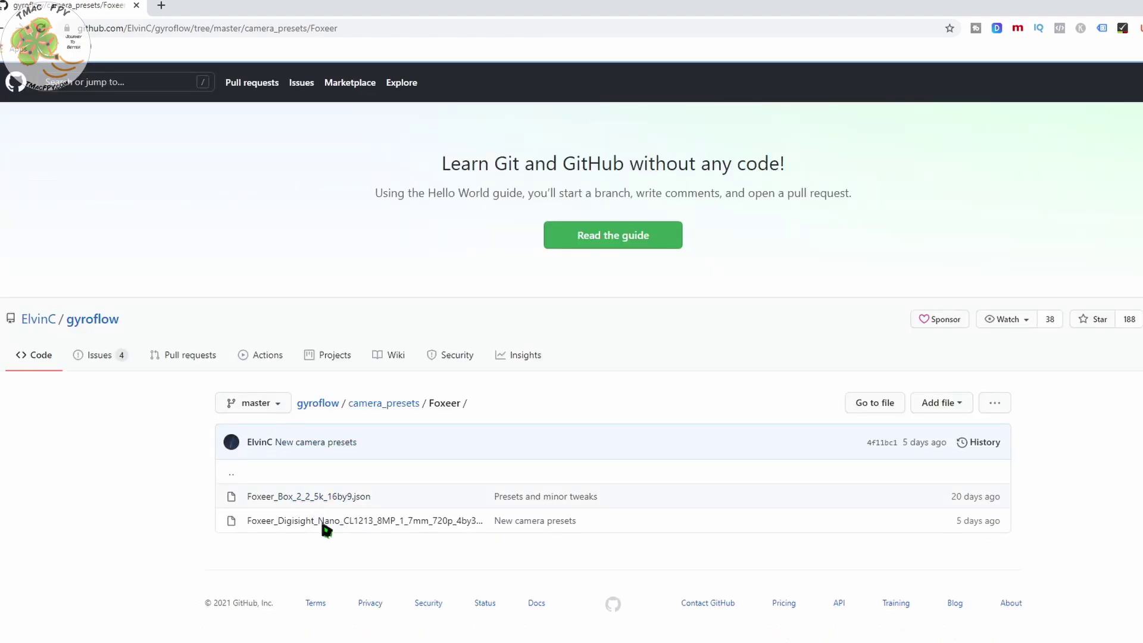
click(353, 526)
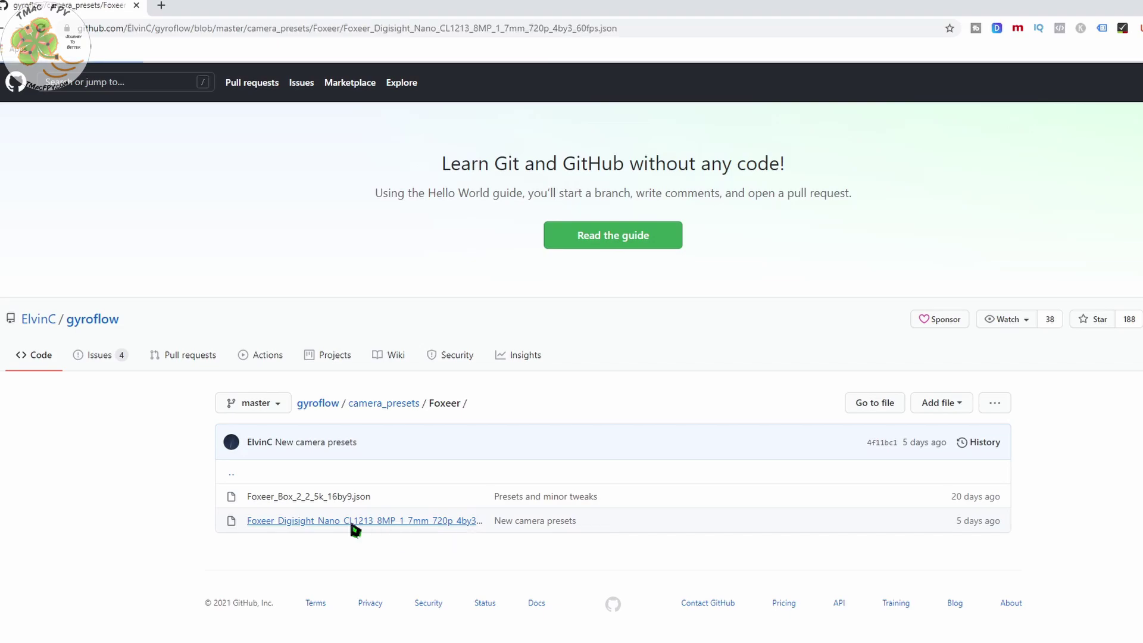
scroll(408, 528, down, 5)
scroll(430, 509, down, 1)
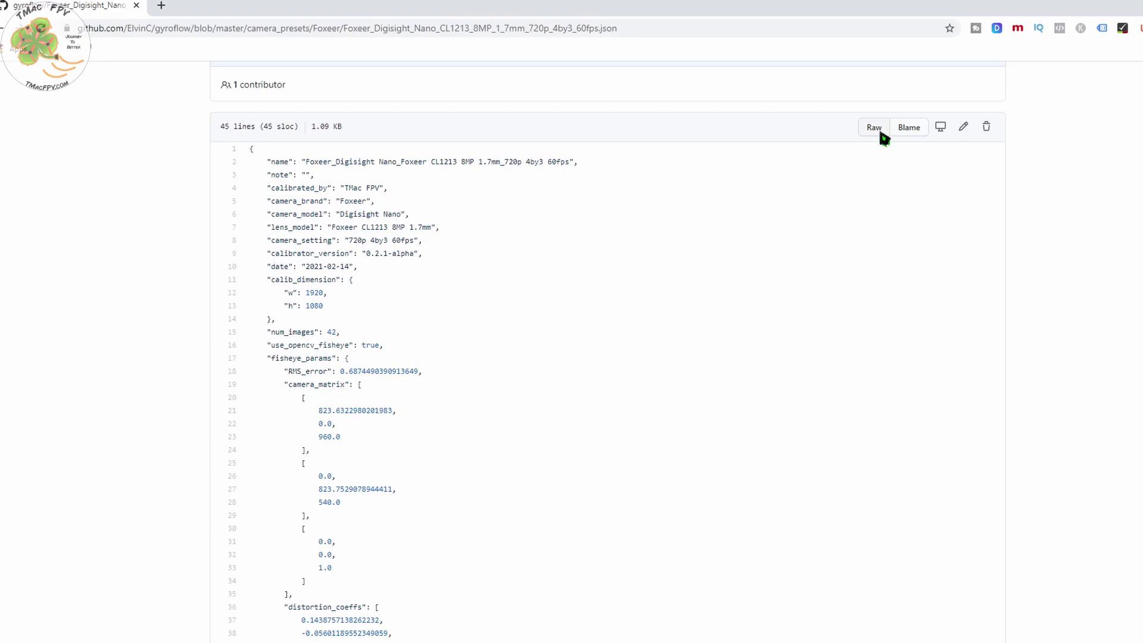
click(874, 128)
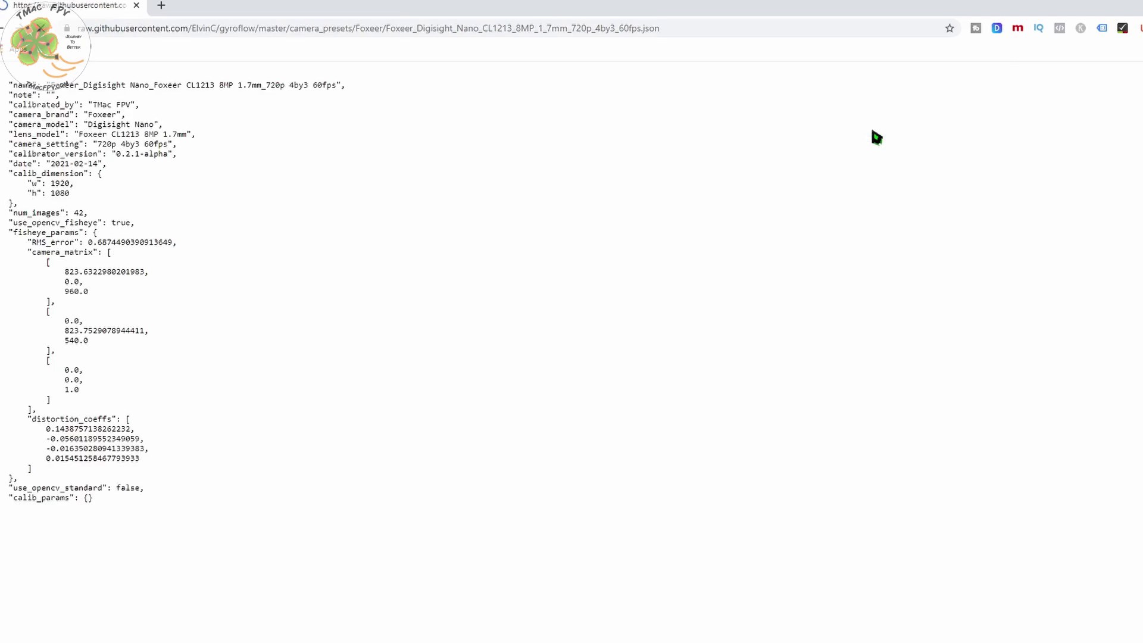
Save the raw preset as Foxeer_Digisight_Nano_CL1213_8MP_1_7mm_720p_4by3_60fps.json and return to the previous page.
right_click(192, 184)
click(249, 248)
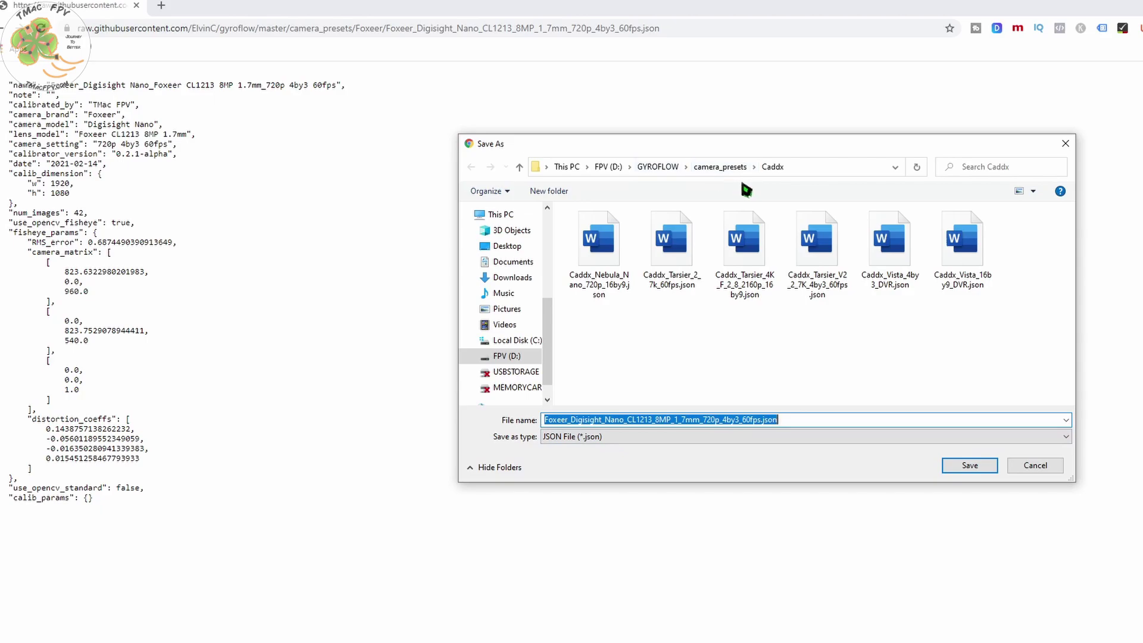
key(Return)
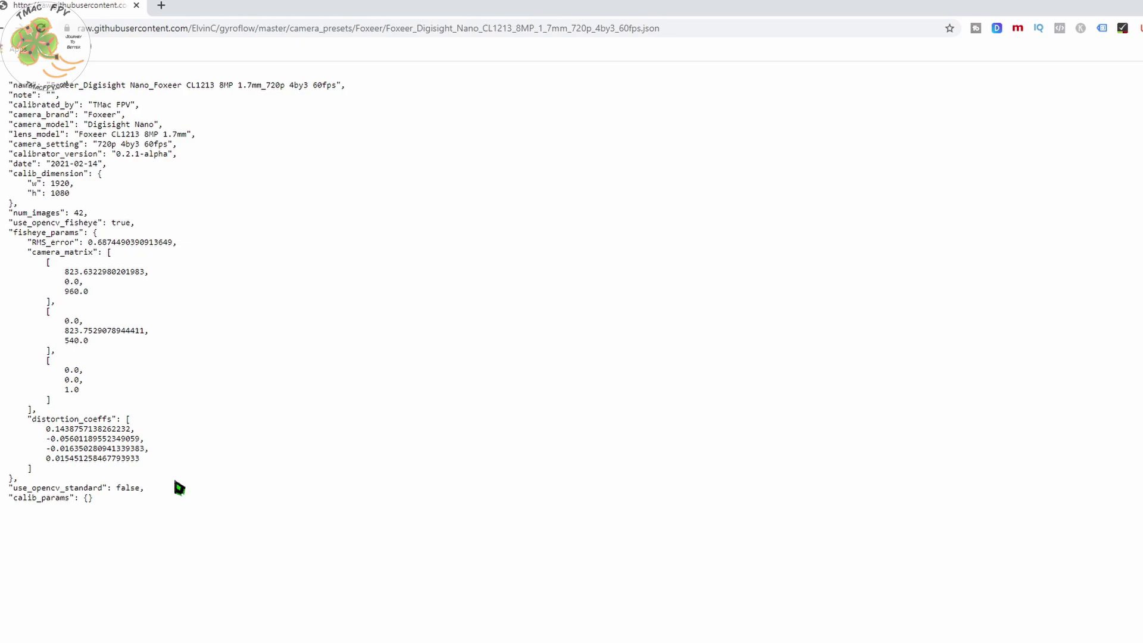
key(alt+Left)
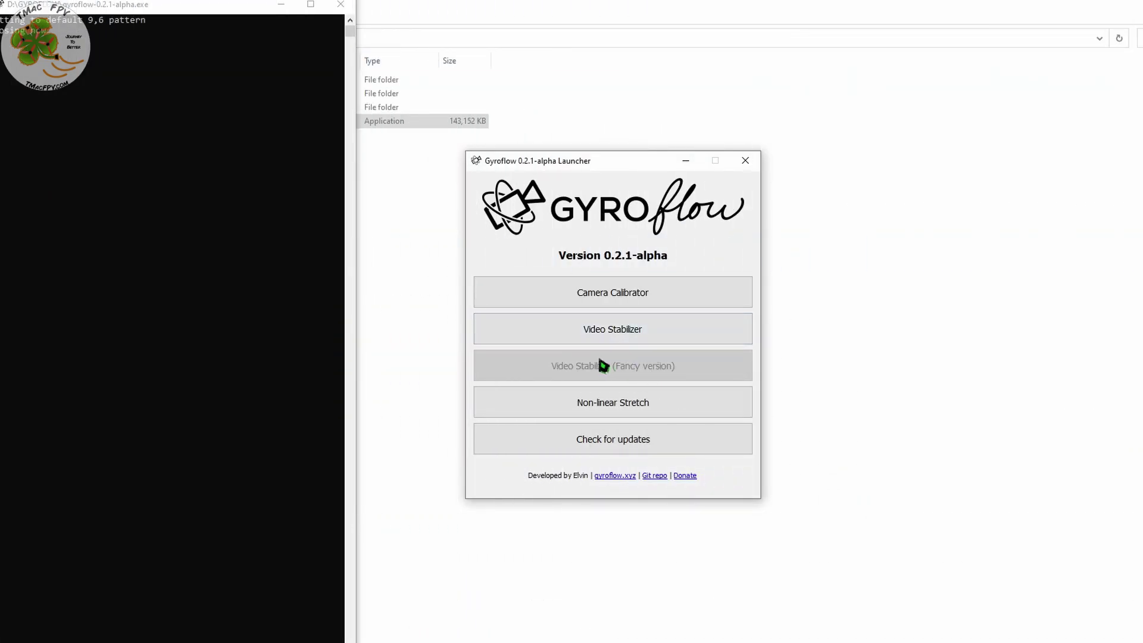
In the Gyroflow launcher, start the Camera Calibrator with chessboard size 11,8 and show the calibration target maximized.
click(620, 296)
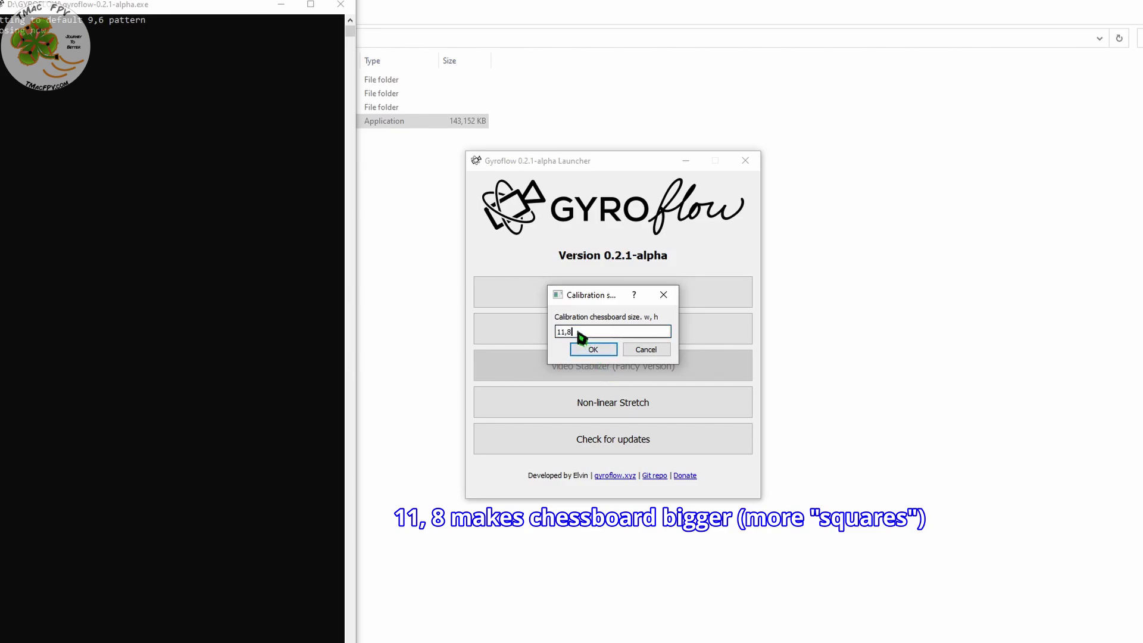
click(595, 350)
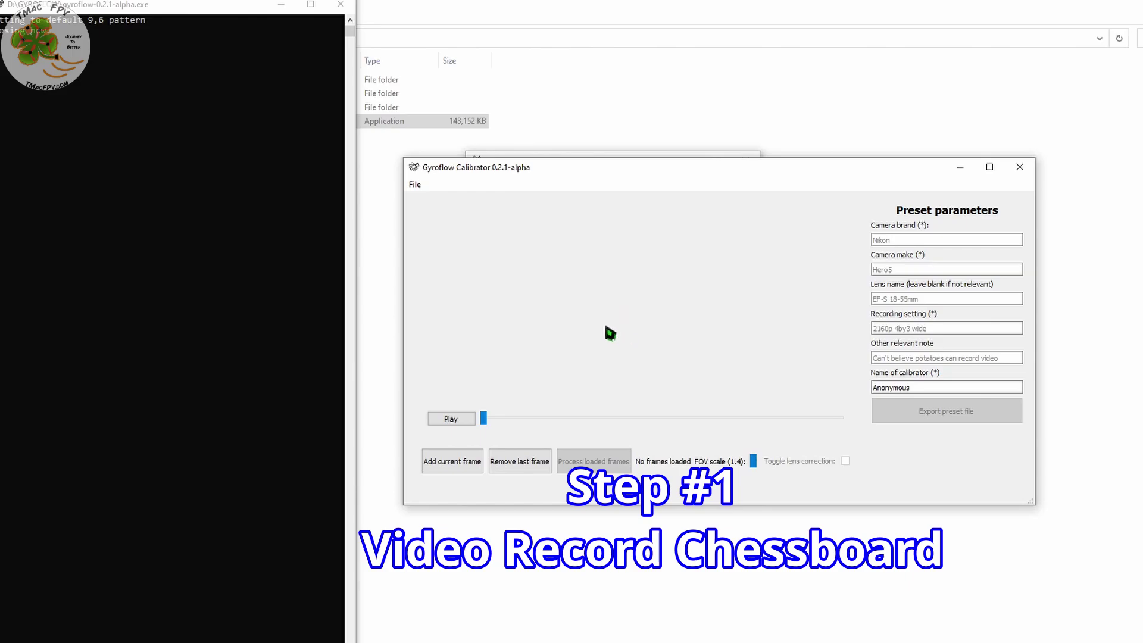
click(416, 185)
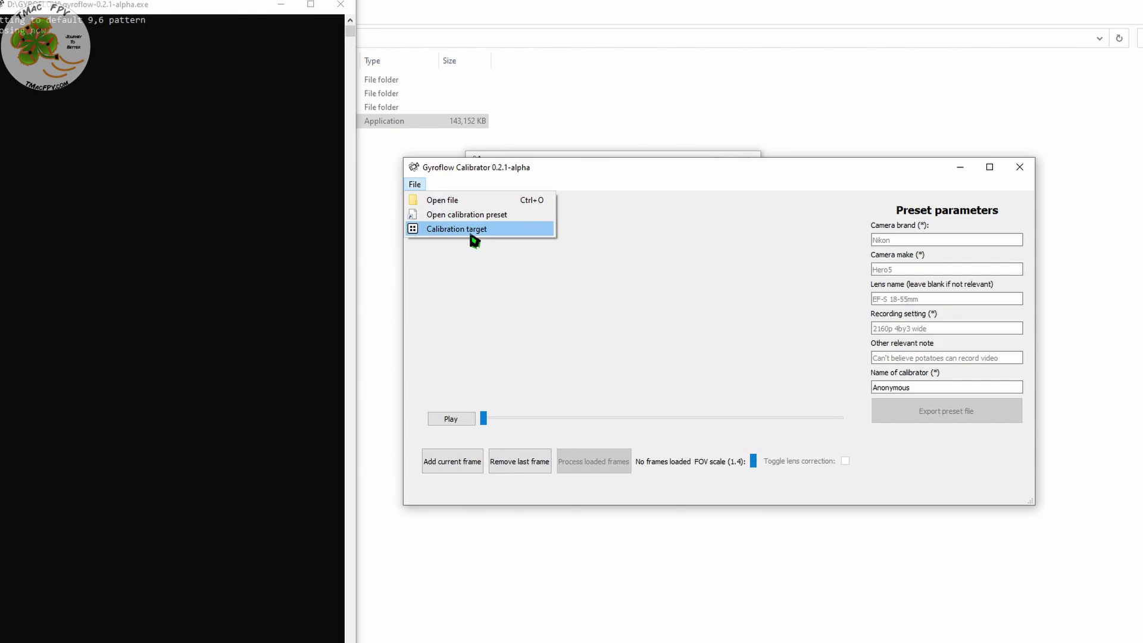
click(474, 229)
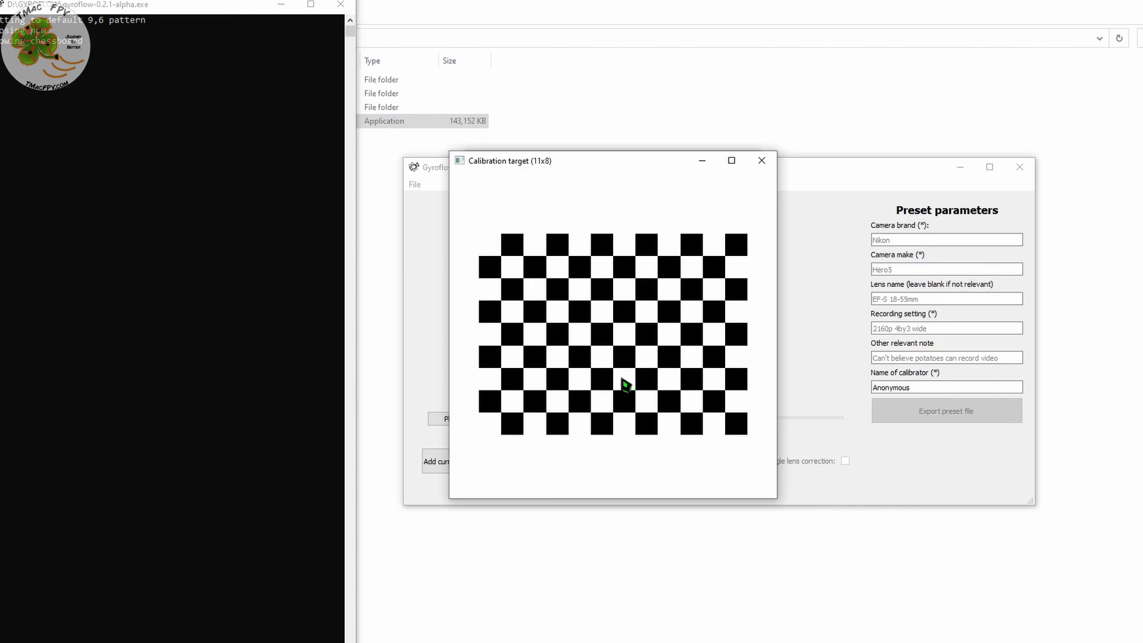
click(736, 161)
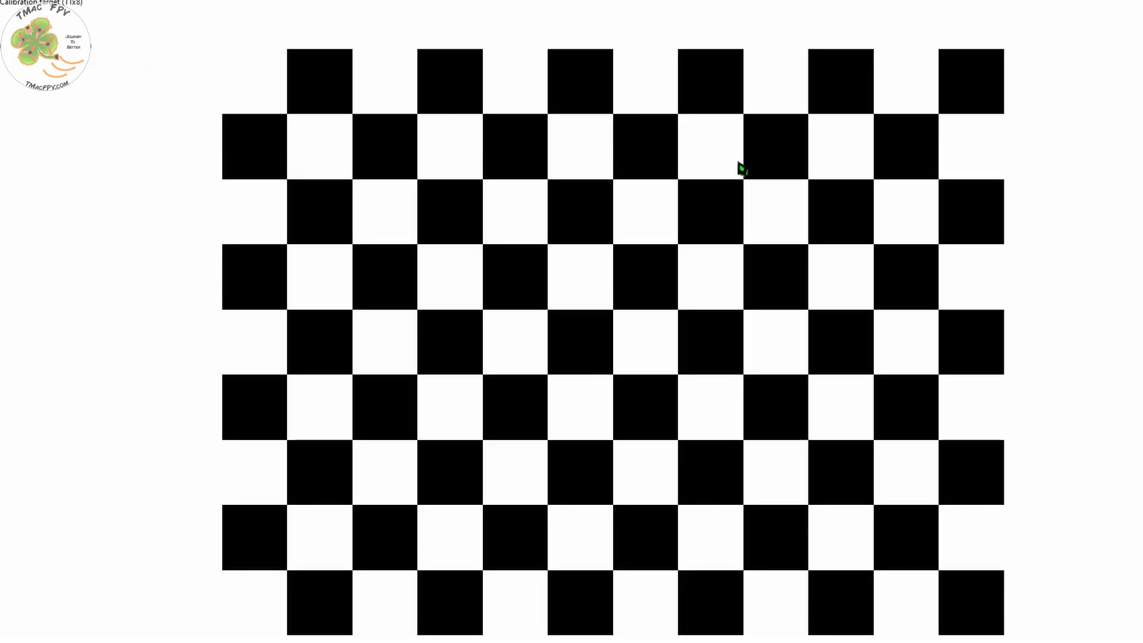
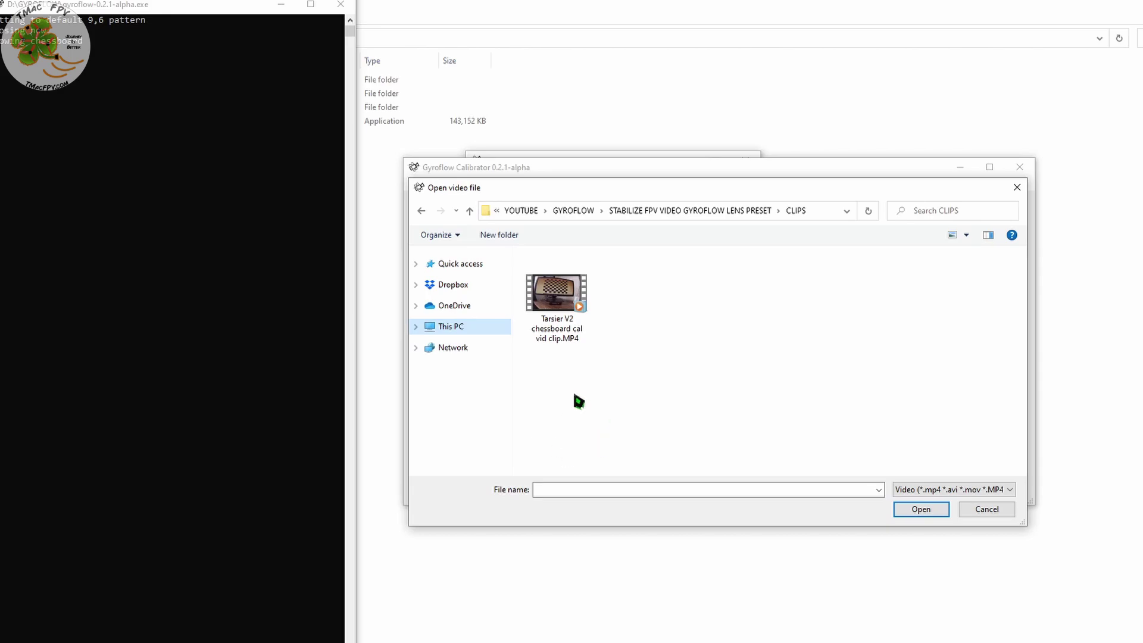
Load "Tarsier V2 chessboard cal vid clip.MP4" into the calibrator, pause on a clear chessboard view and add that frame.
double_click(547, 289)
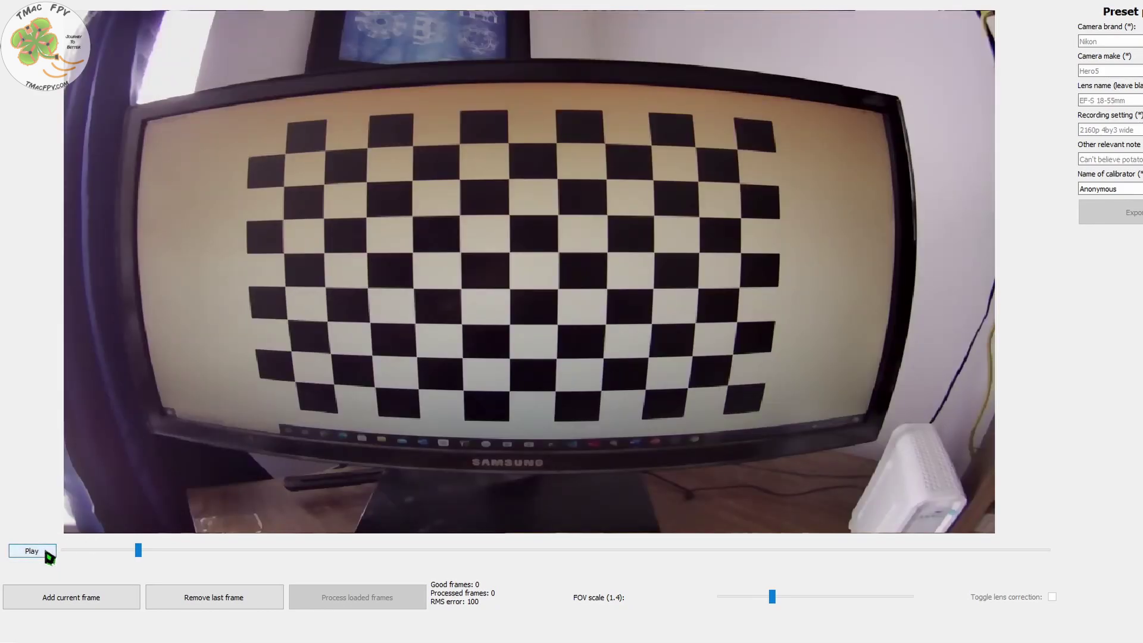
click(45, 551)
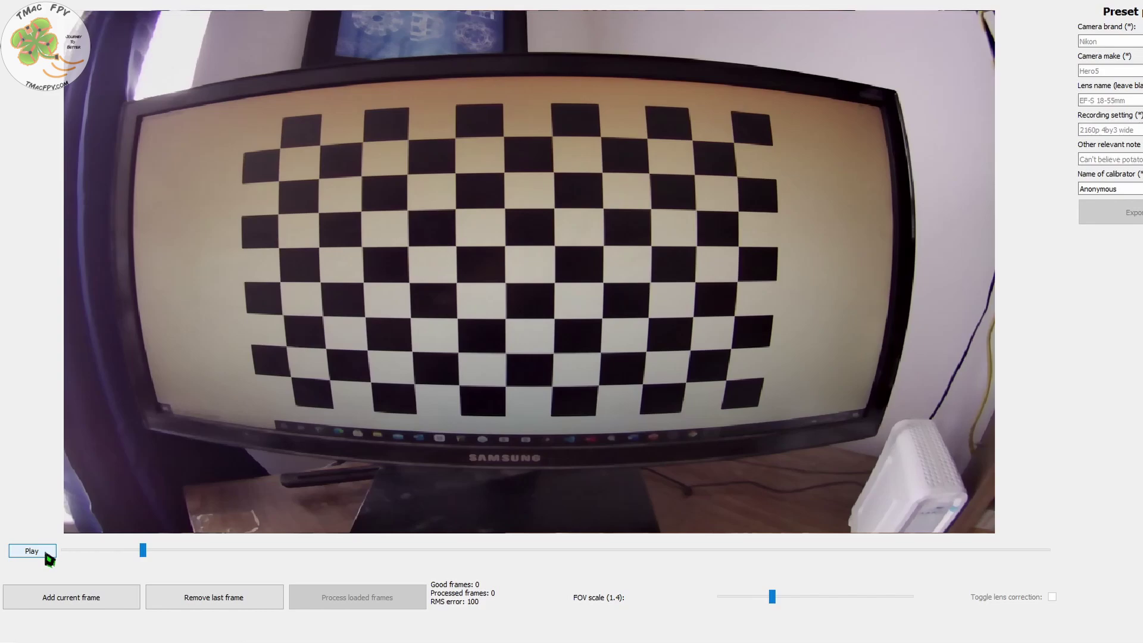
click(103, 604)
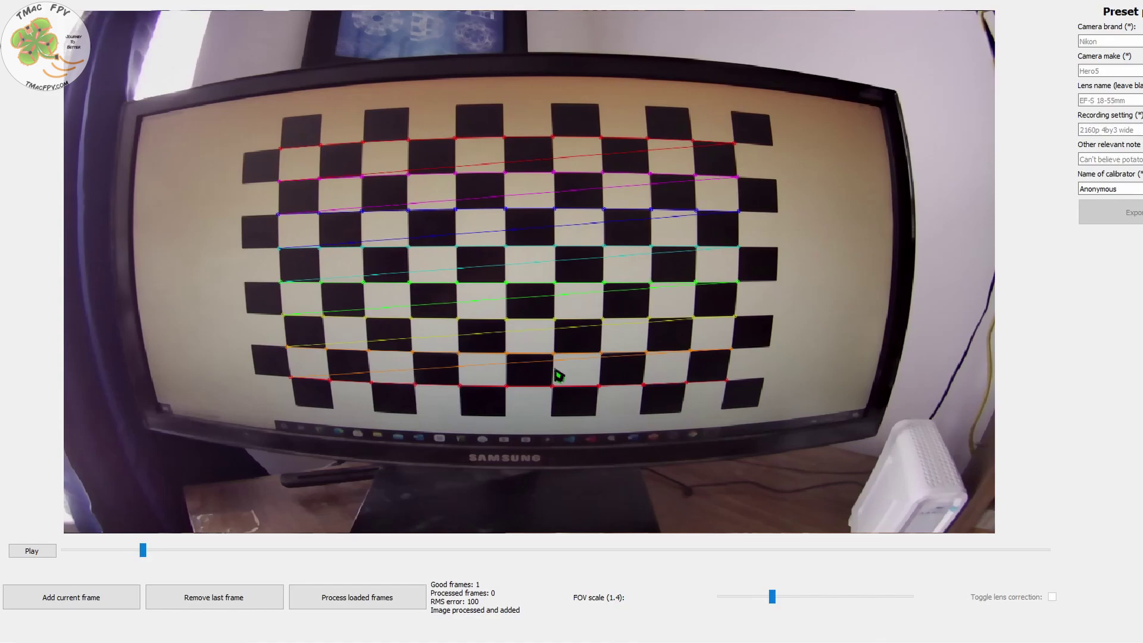
Add two more paused frames showing the chessboard in different positions, and process the loaded frames.
click(34, 551)
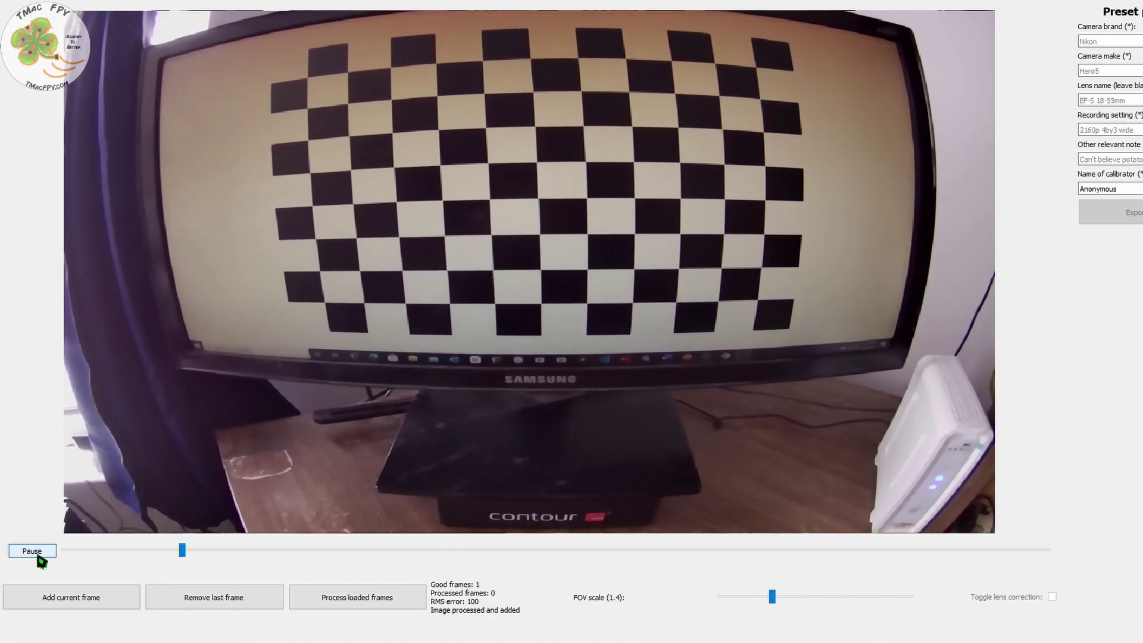
click(37, 556)
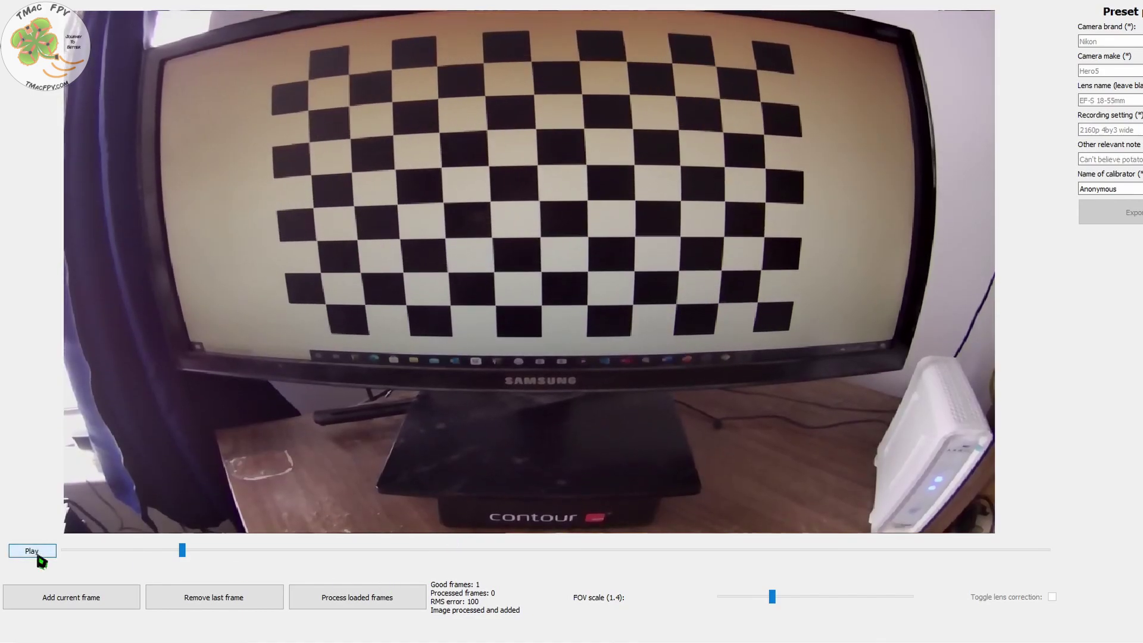
click(104, 597)
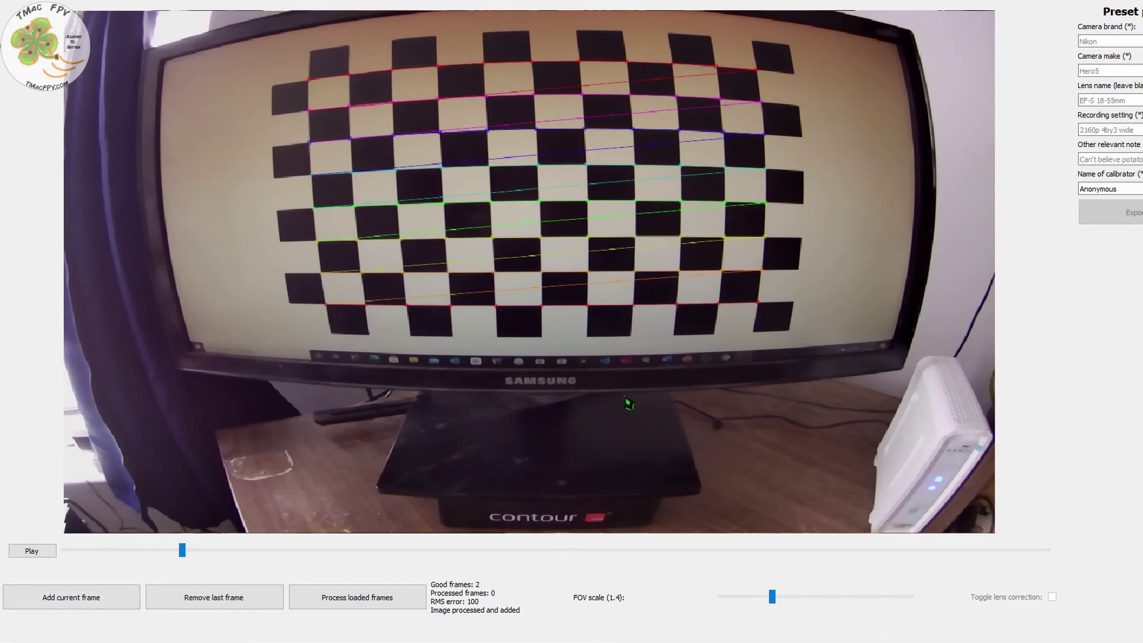
click(39, 551)
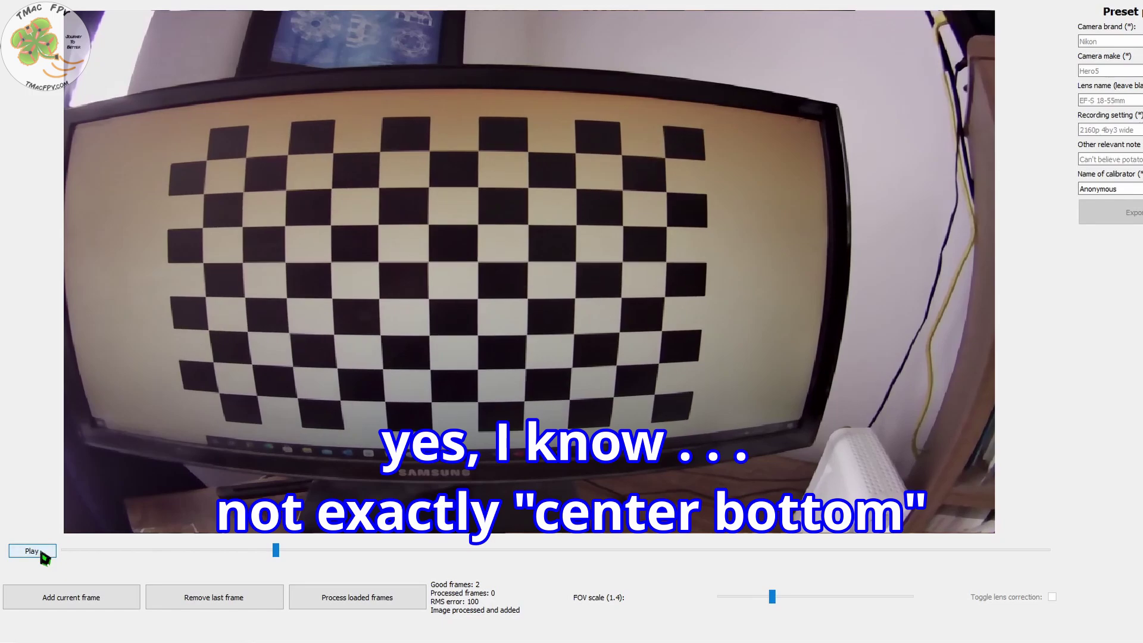
click(95, 598)
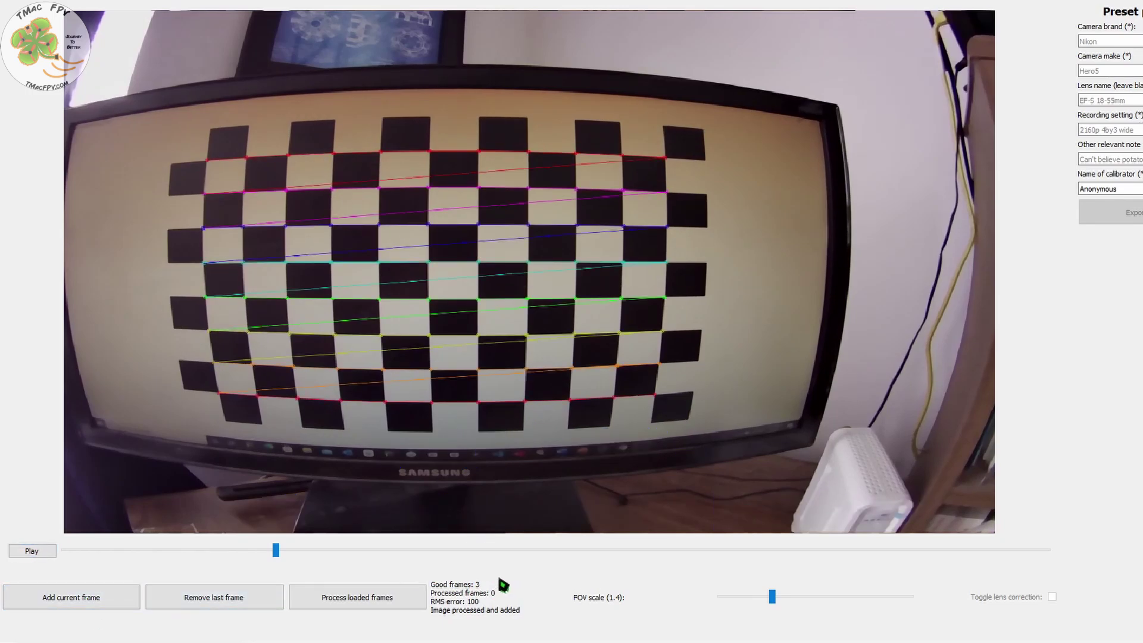
click(388, 603)
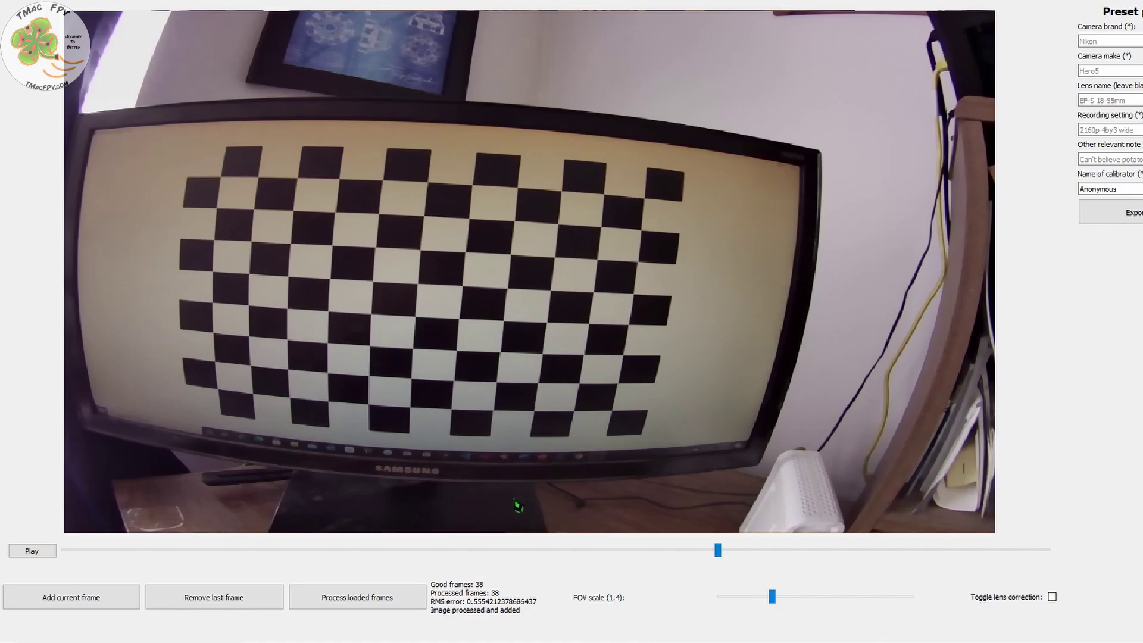
Toggle lens correction on and off at different points of the video to compare the corrected and original image.
click(1052, 597)
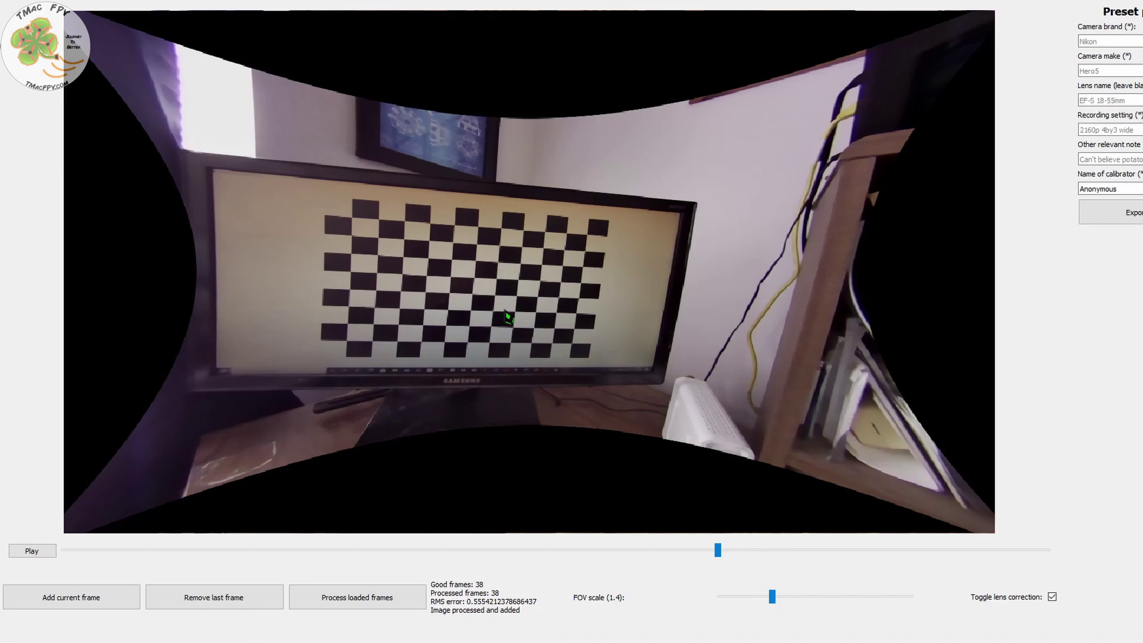
click(1052, 596)
key(space)
click(486, 548)
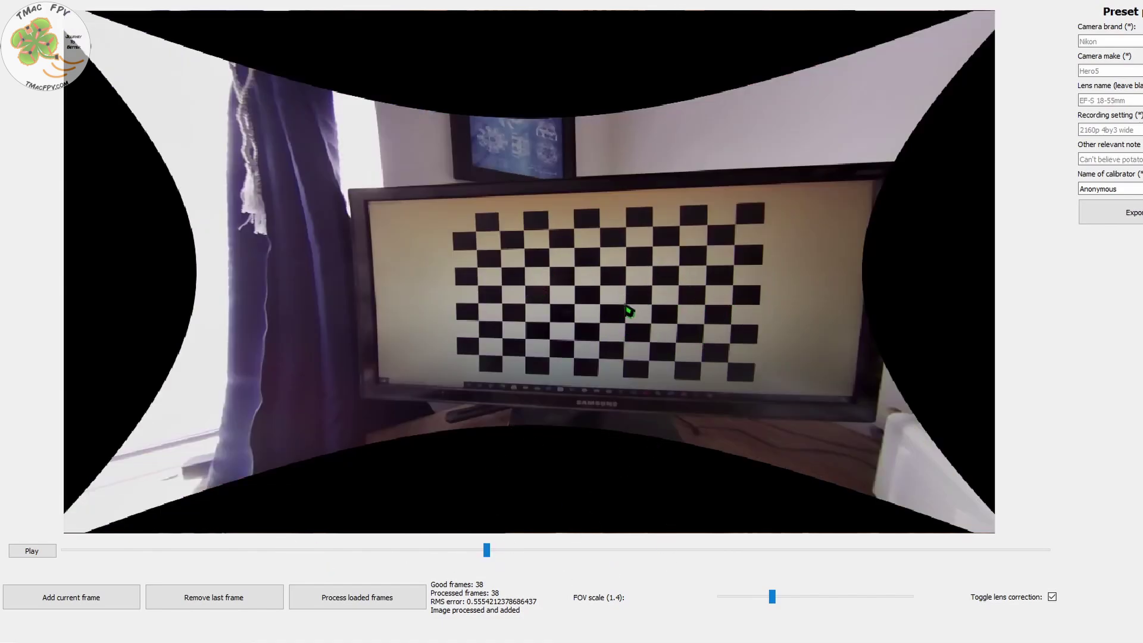
drag(489, 560, 365, 562)
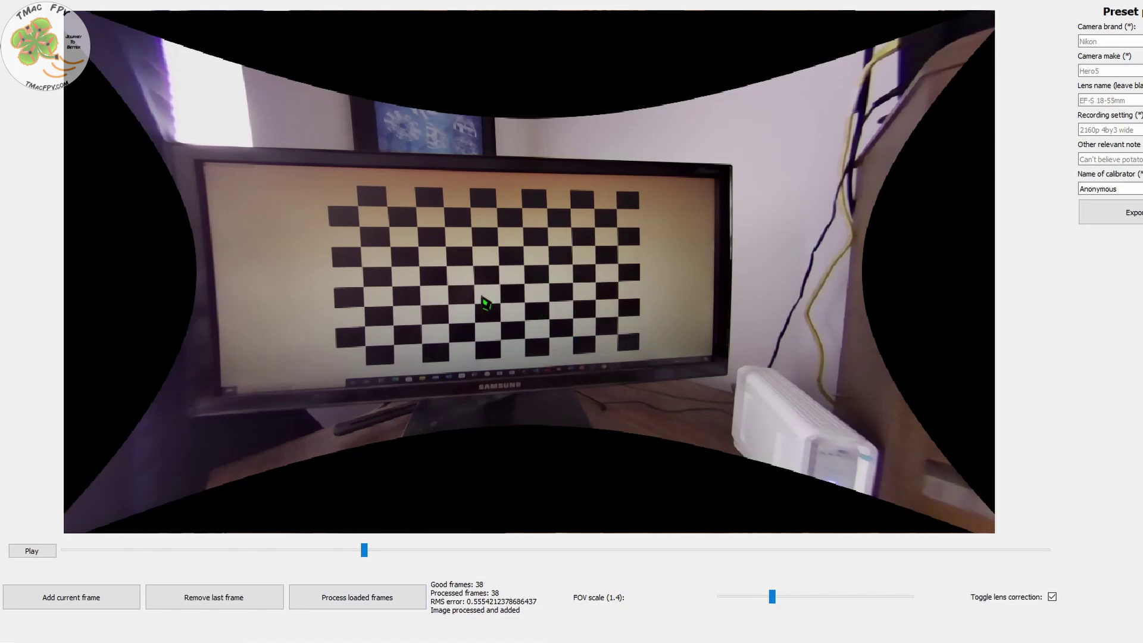
click(1053, 597)
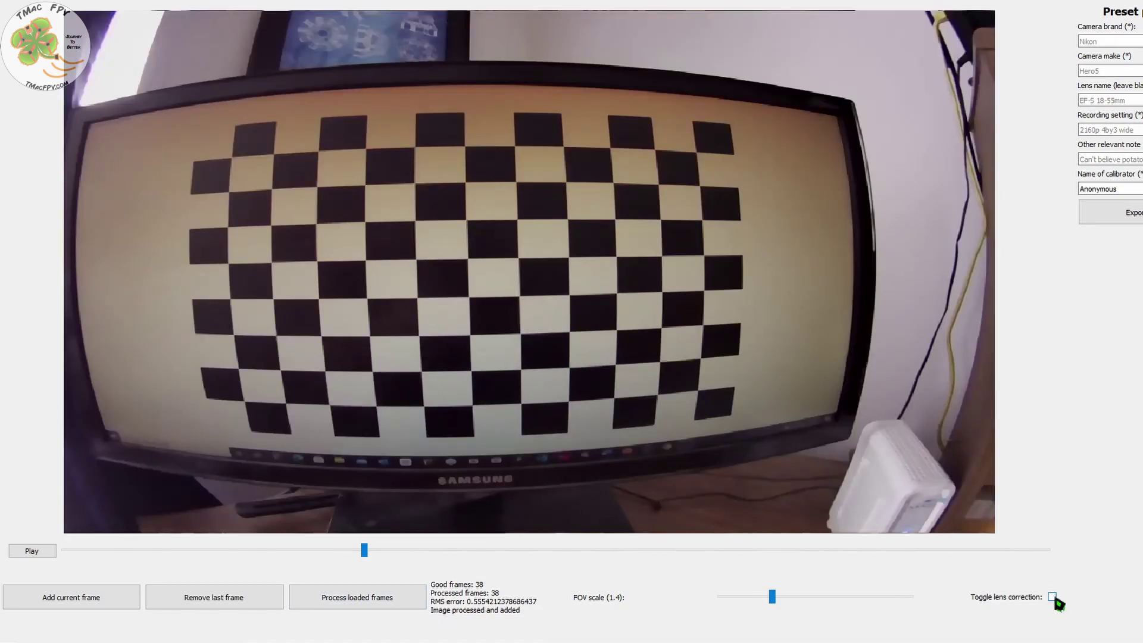
Turn lens correction on, and set the preset's camera brand to Caddx and the camera make to Tarsier V2.
click(1052, 597)
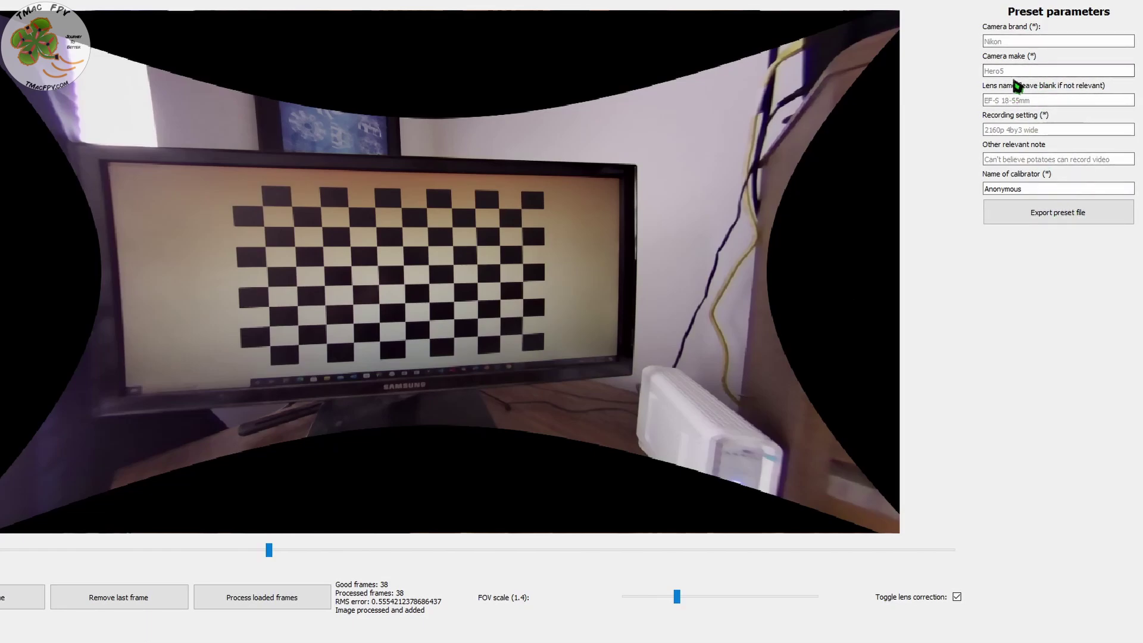
click(1006, 43)
text(Caddx)
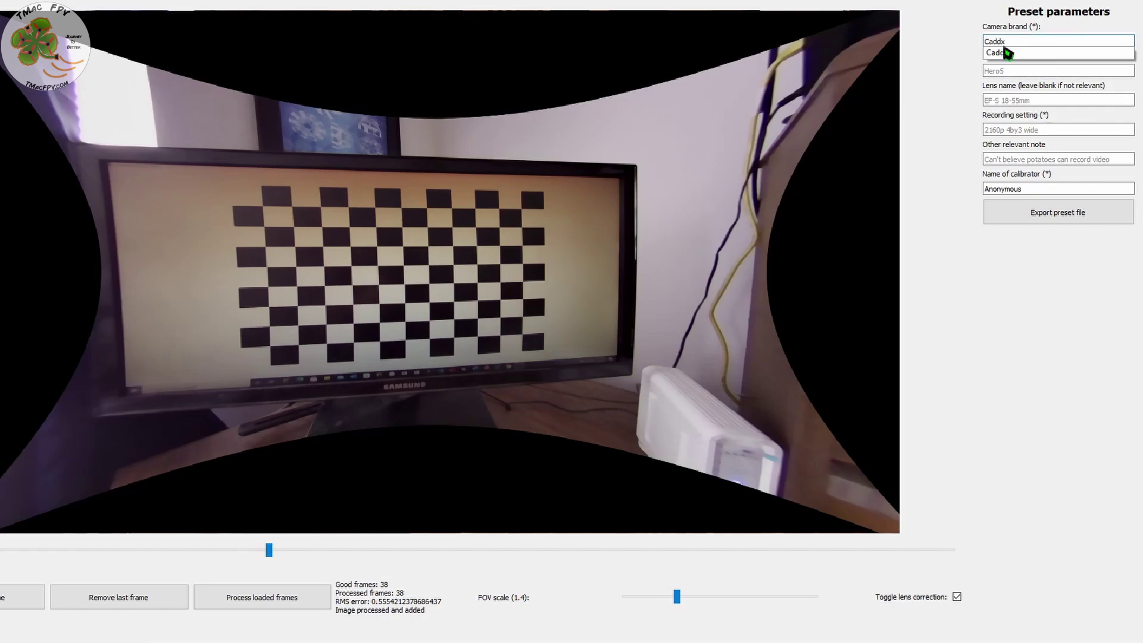
click(1006, 53)
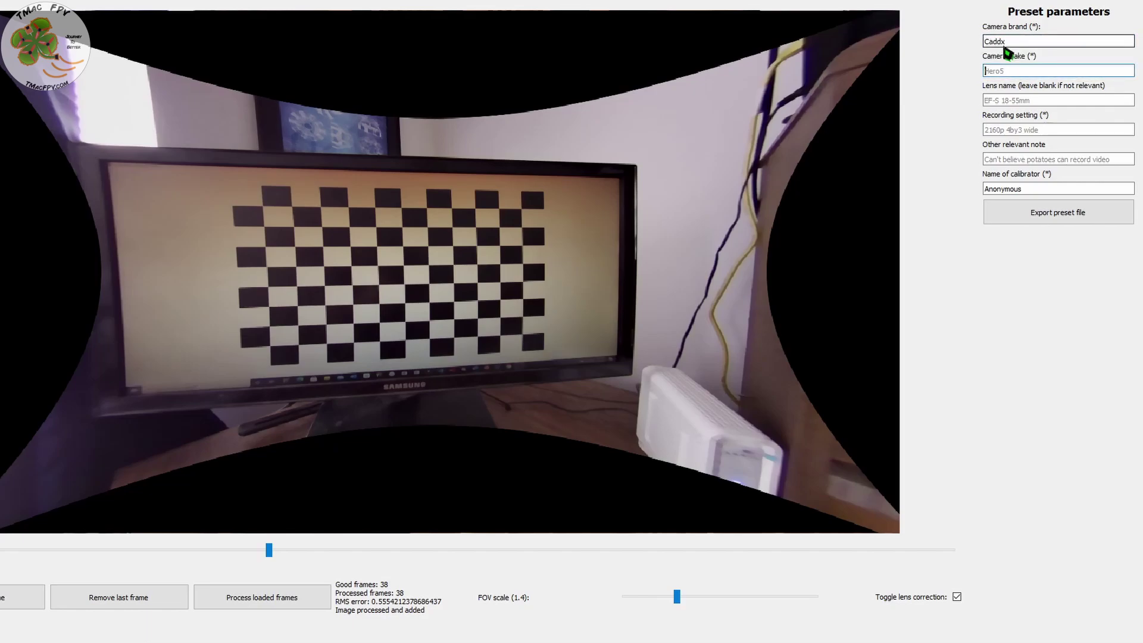
text(Tarsier V2)
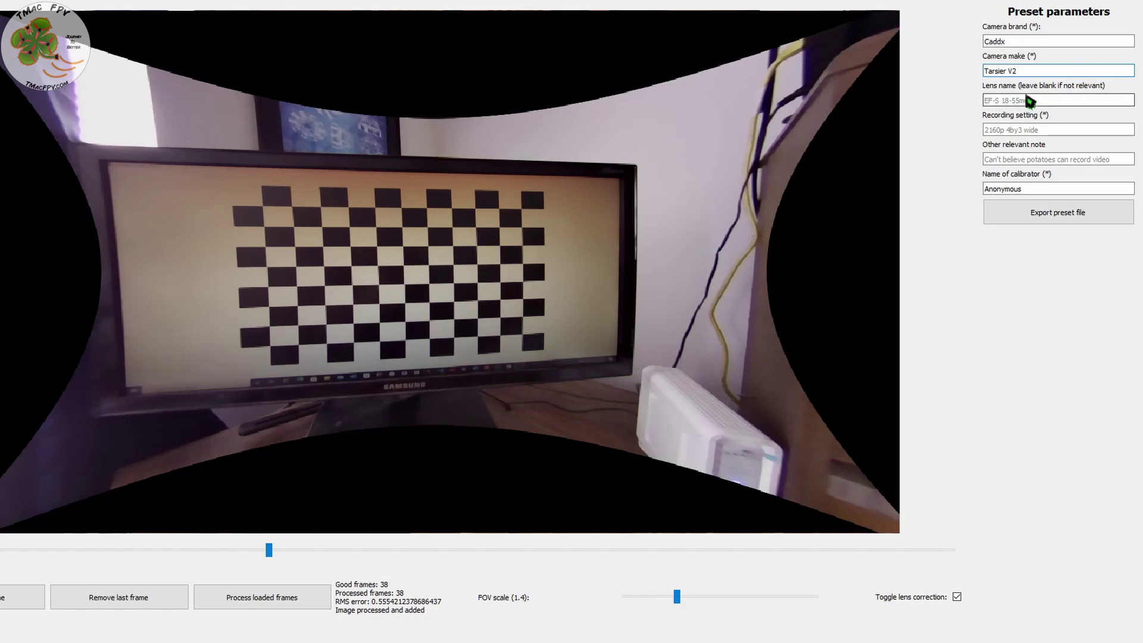
Set the recording setting to "2.7k 4by3" and replace the default calibrator entry with the calibrator's name.
click(1009, 137)
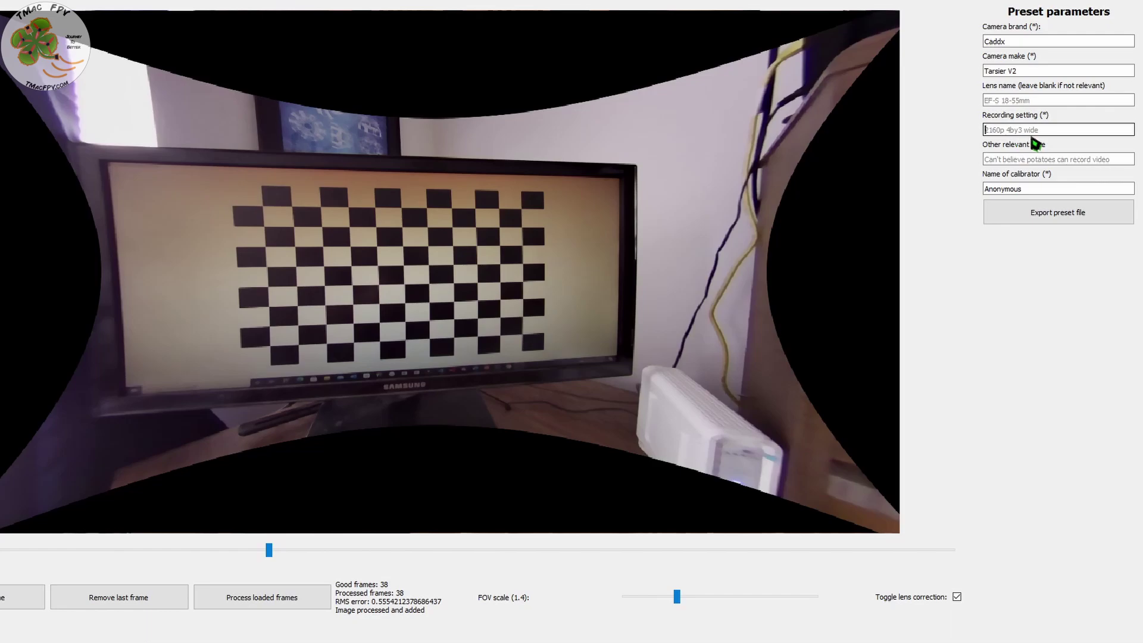
text(2.7k 4by3)
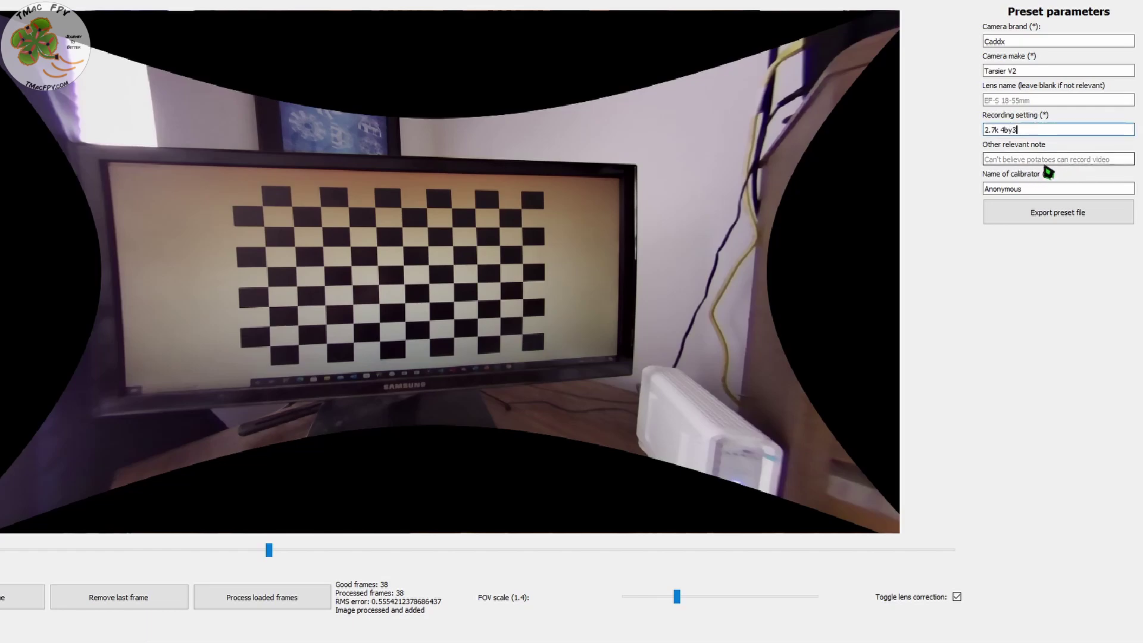
click(1032, 190)
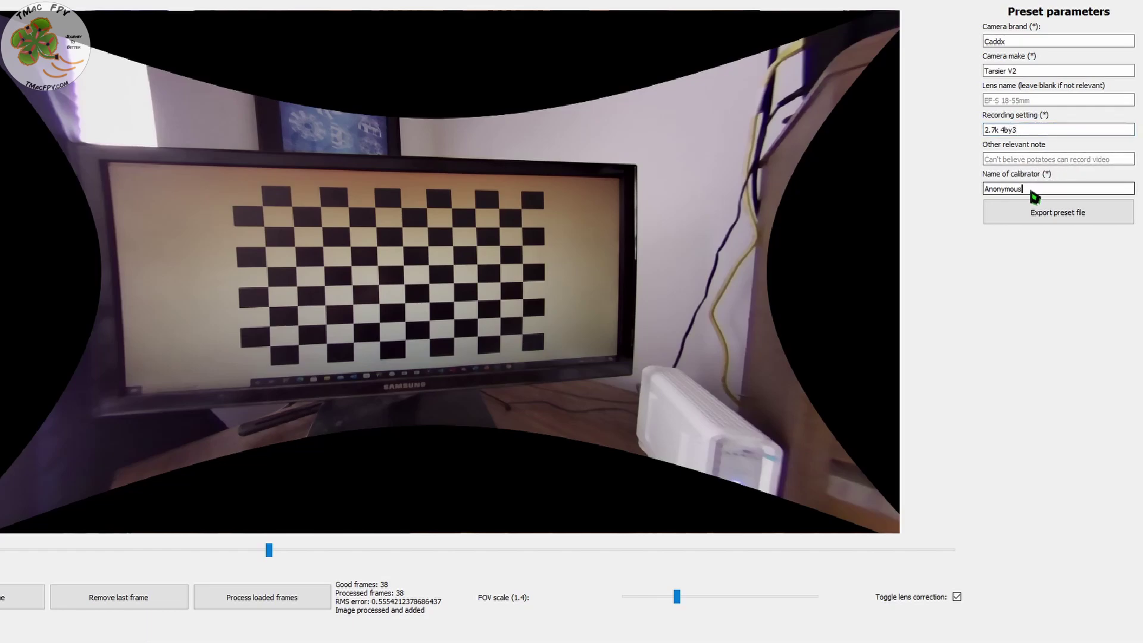
drag(1033, 196, 982, 191)
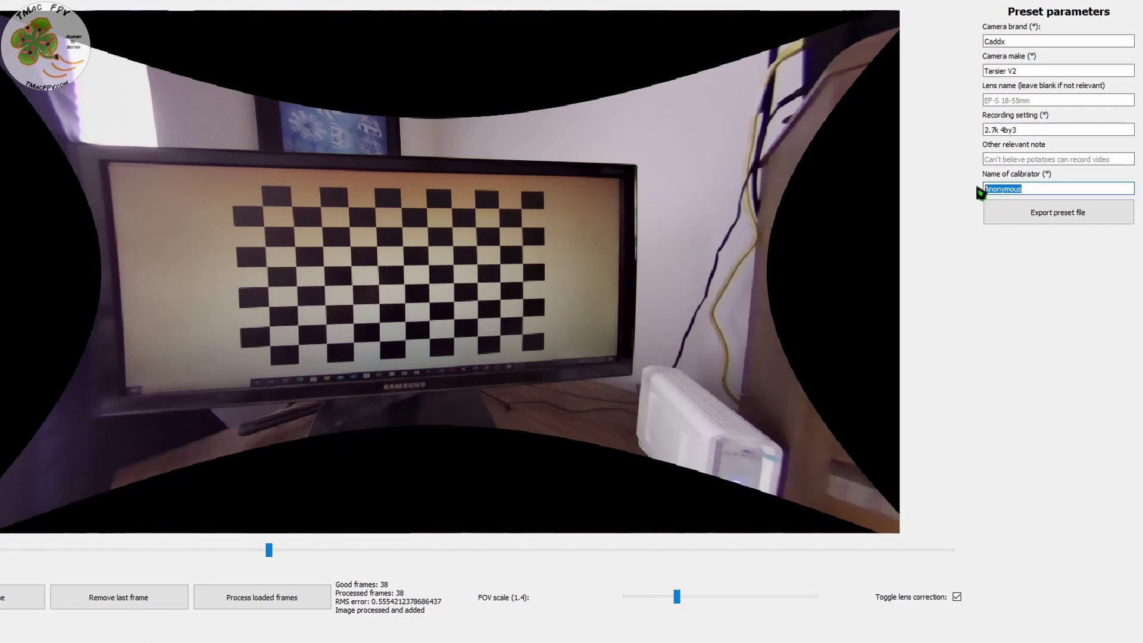
text(TMac)
Export the preset as Caddx_Tarsier_V2_2_7k_4by3.json into the Caddx folder inside camera_presets.
click(1060, 221)
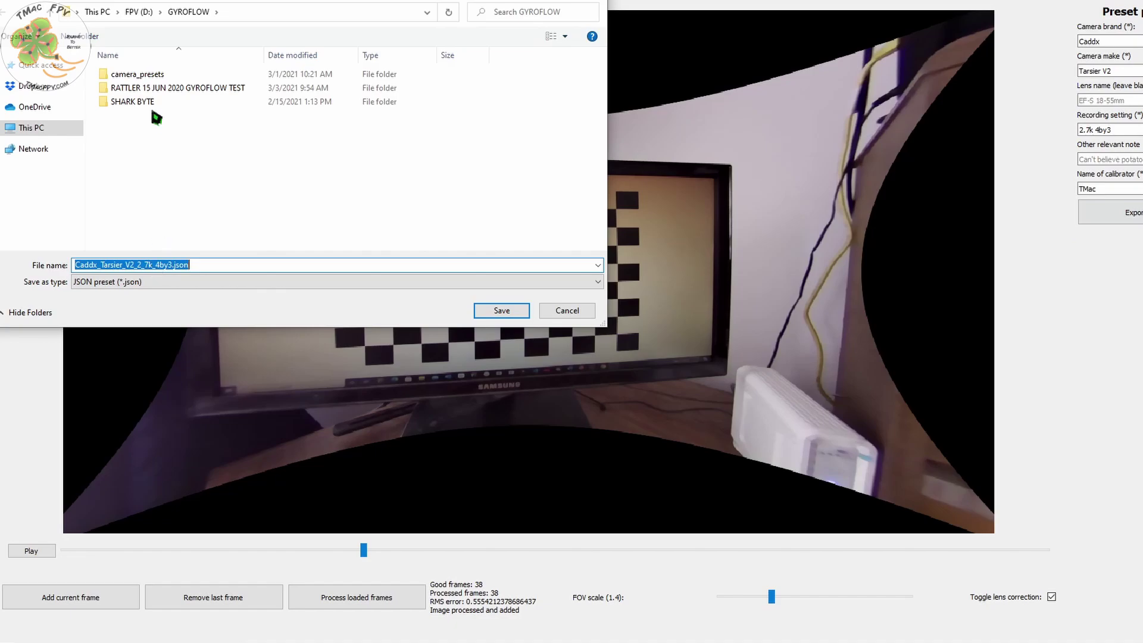
double_click(152, 74)
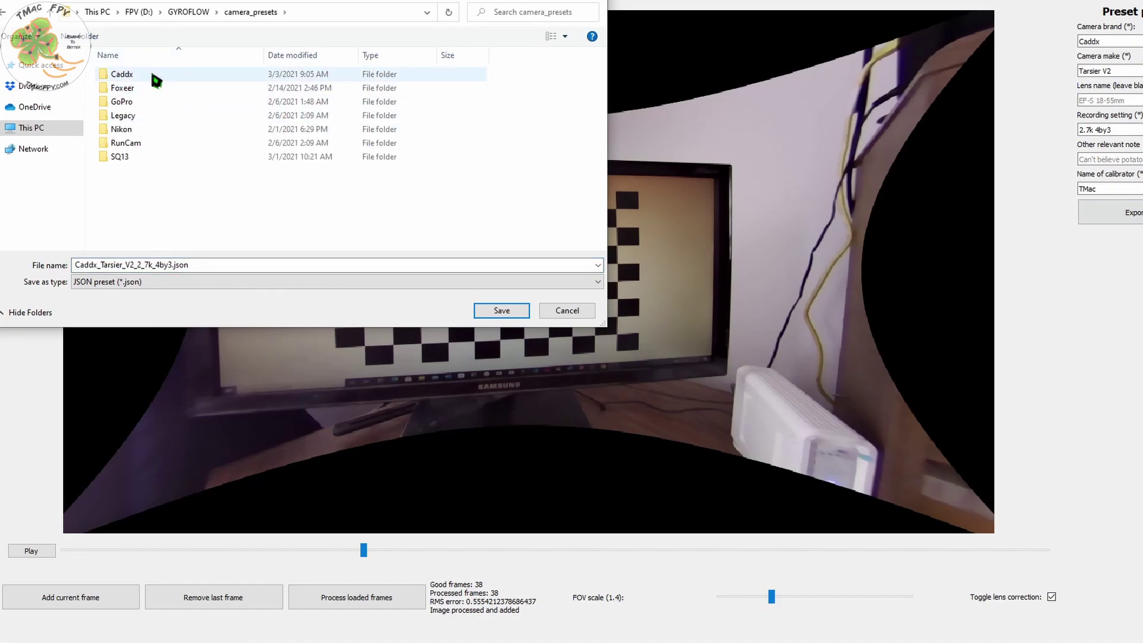
double_click(156, 80)
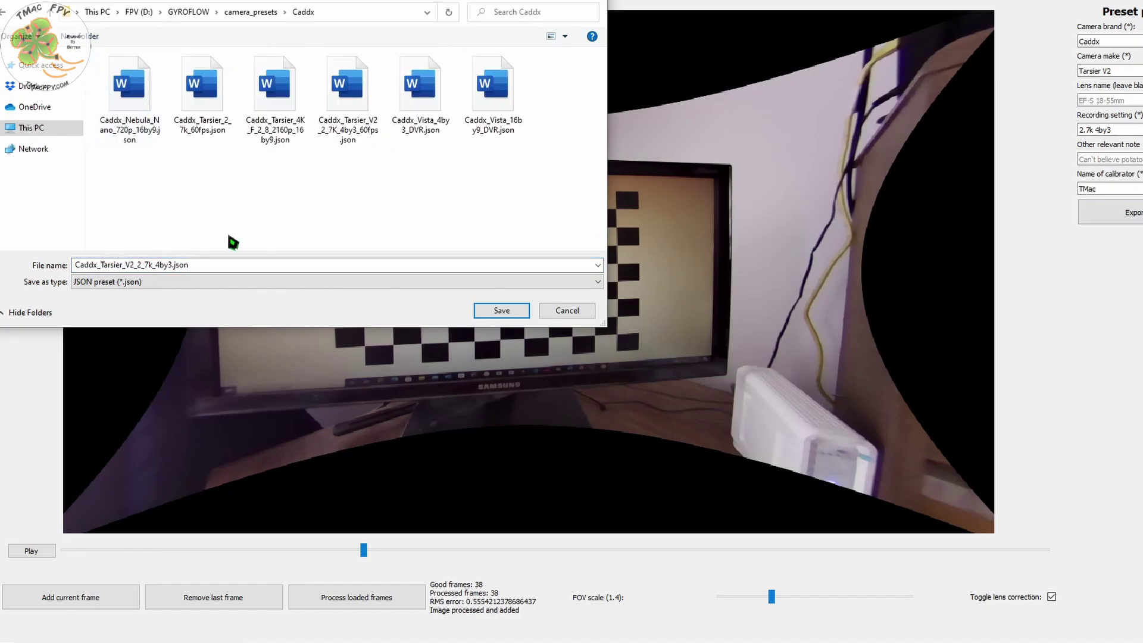
click(501, 311)
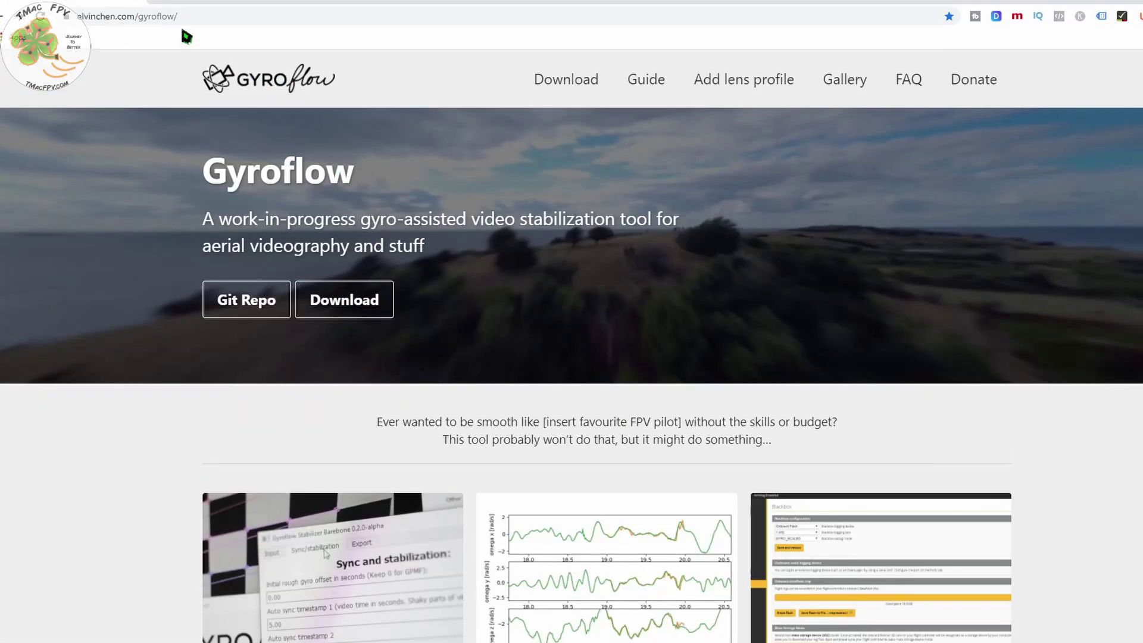
Show the lens profile submission page on the Gyroflow website, and start the Video Stabilizer from the Gyroflow launcher.
click(701, 84)
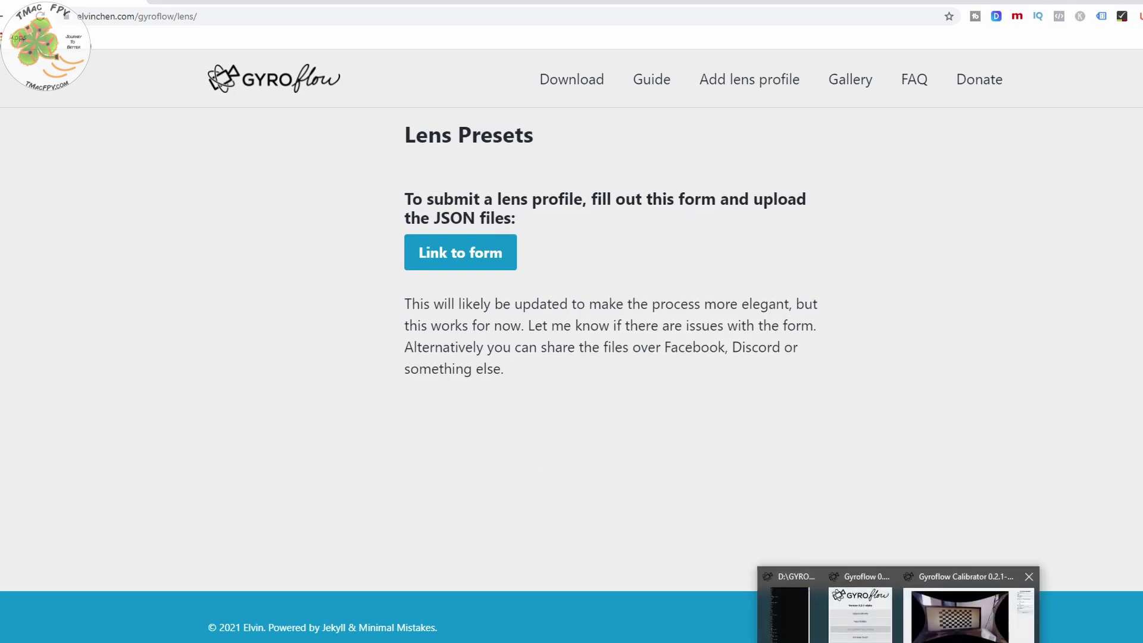
click(861, 611)
click(633, 327)
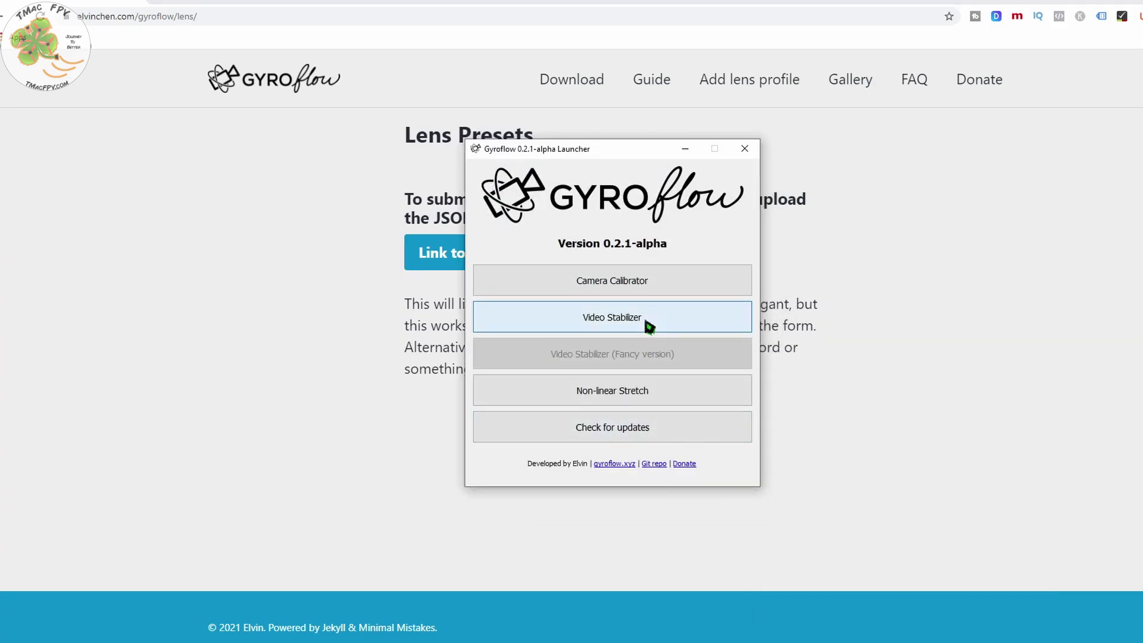